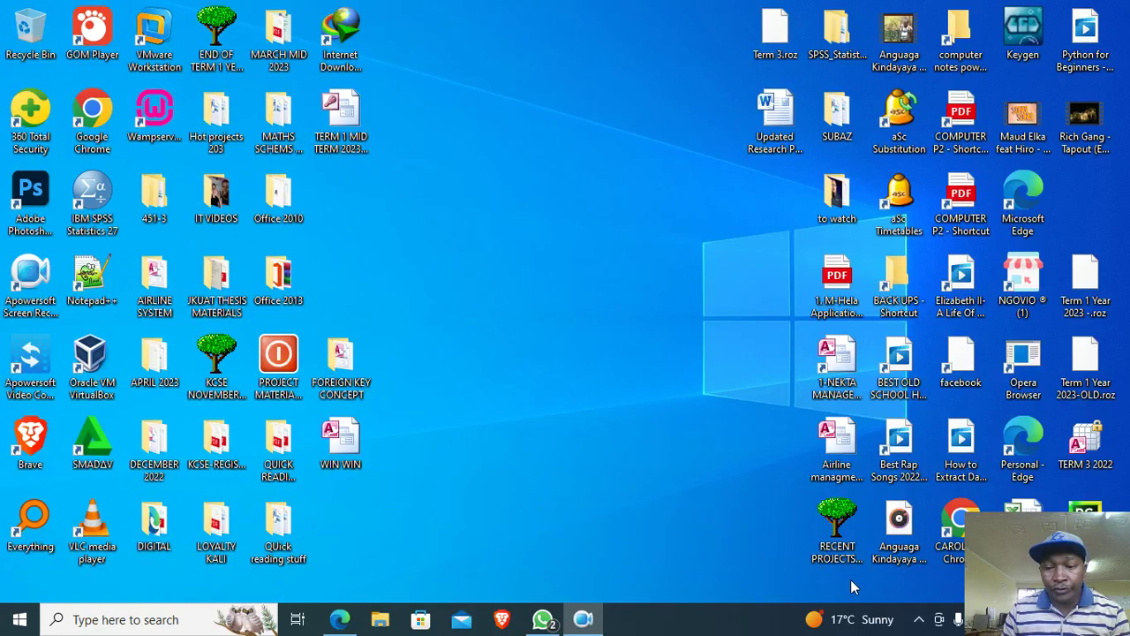
Step: Create a desktop Access database named 'VALIDATION RULE VS VALIDATION TEXT' and open it
drag(1060, 574, 1059, 188)
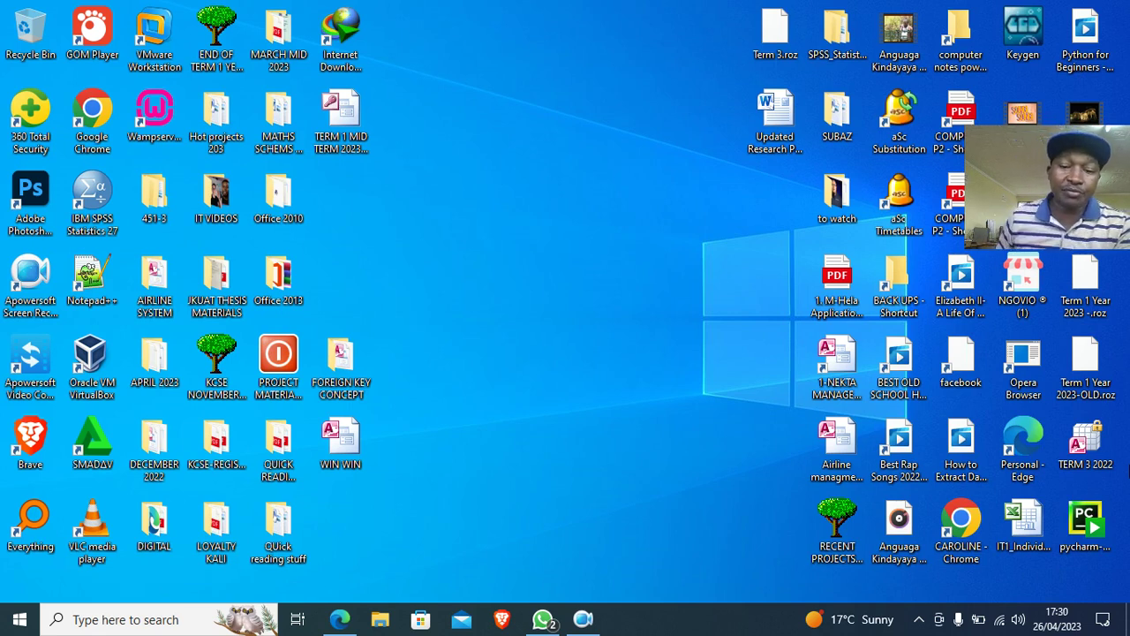
right_click(382, 228)
mouse_move(559, 431)
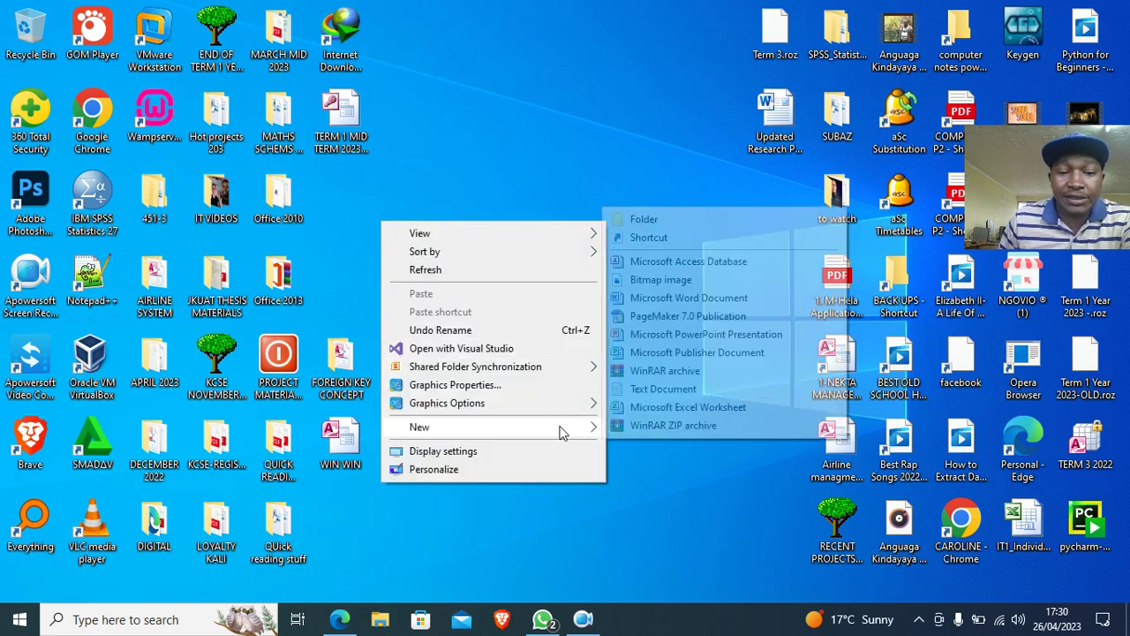
click(638, 262)
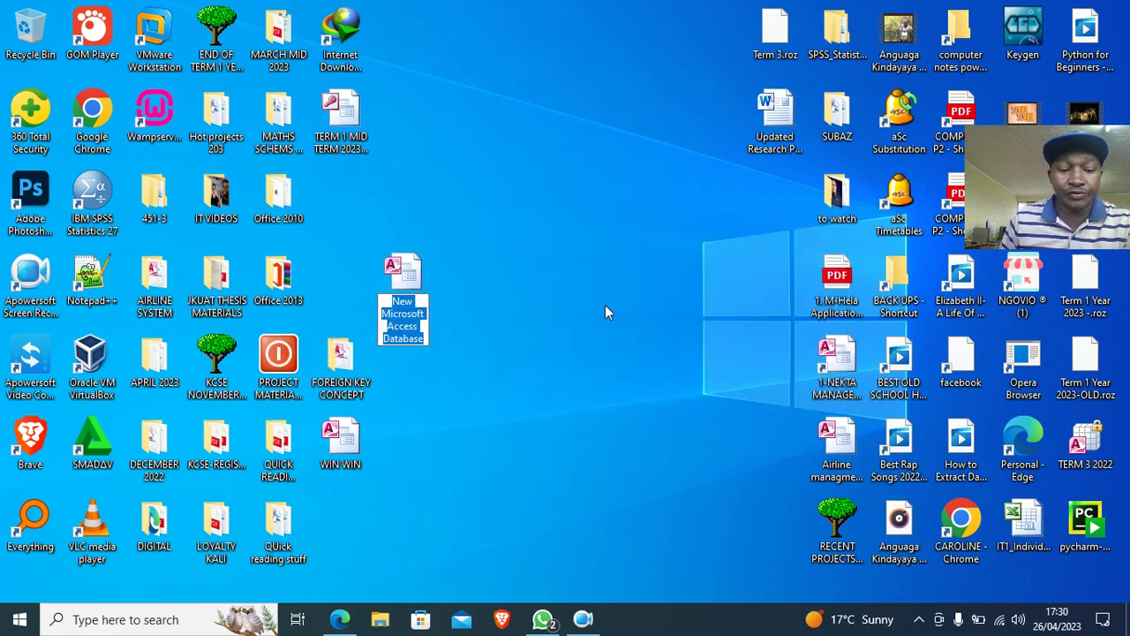
text(VALIDATI)
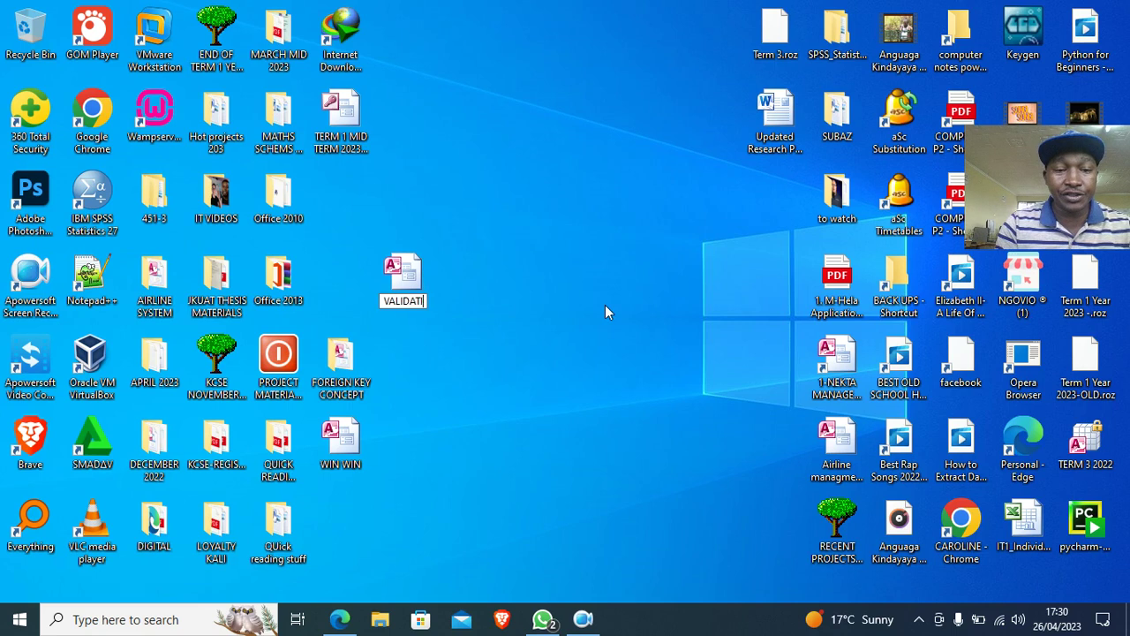
text(ON RULE VS )
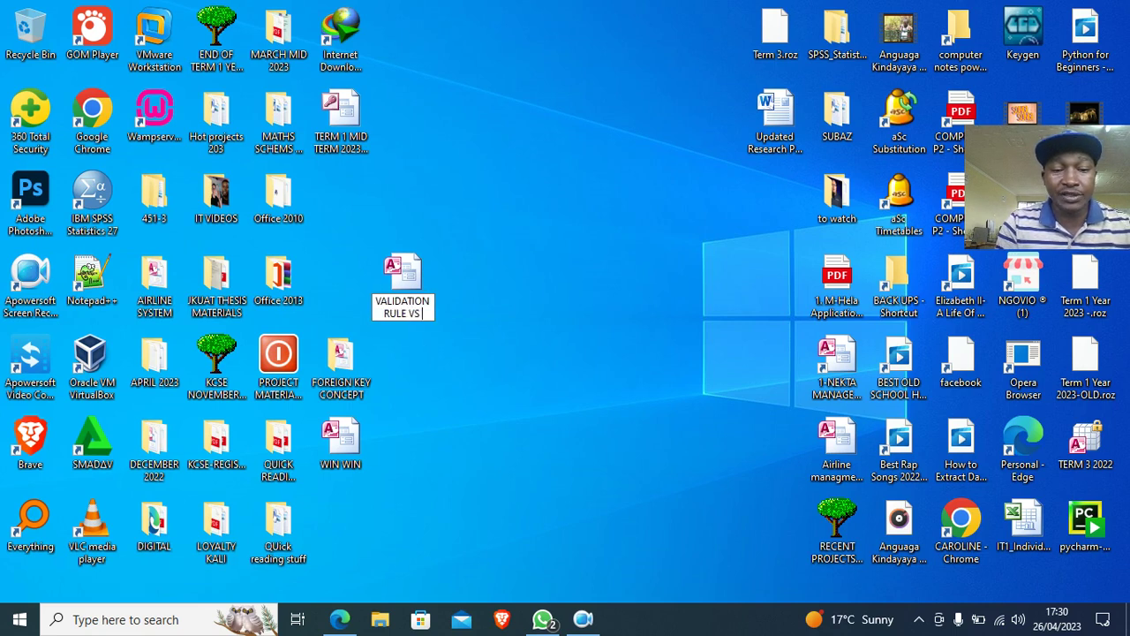
text(VALIDATION TEXT)
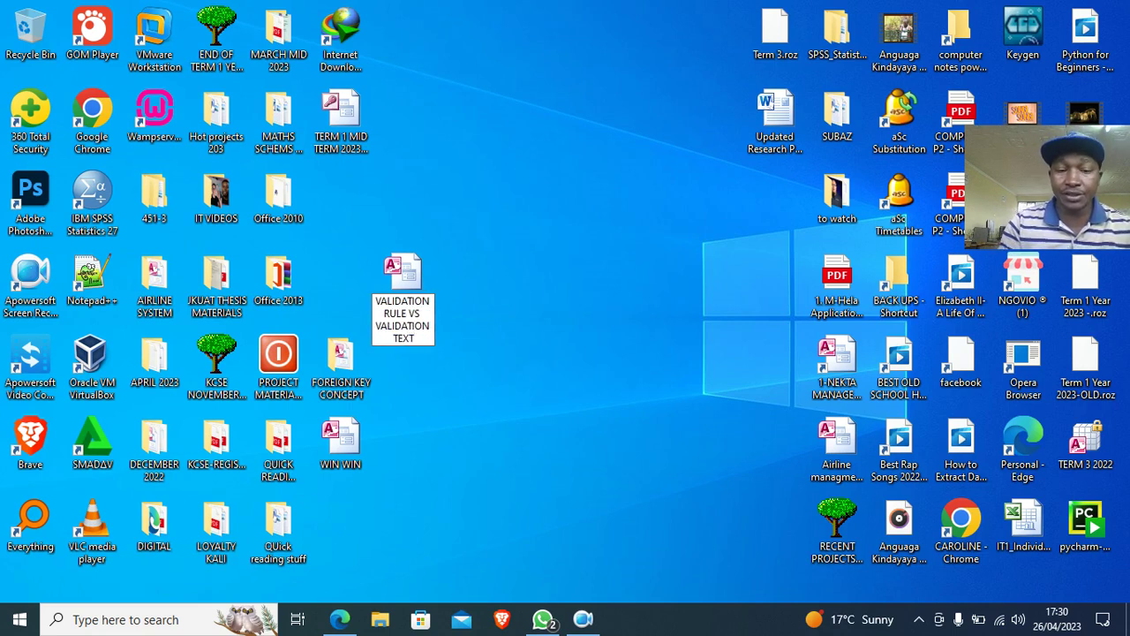
key(Return)
double_click(399, 274)
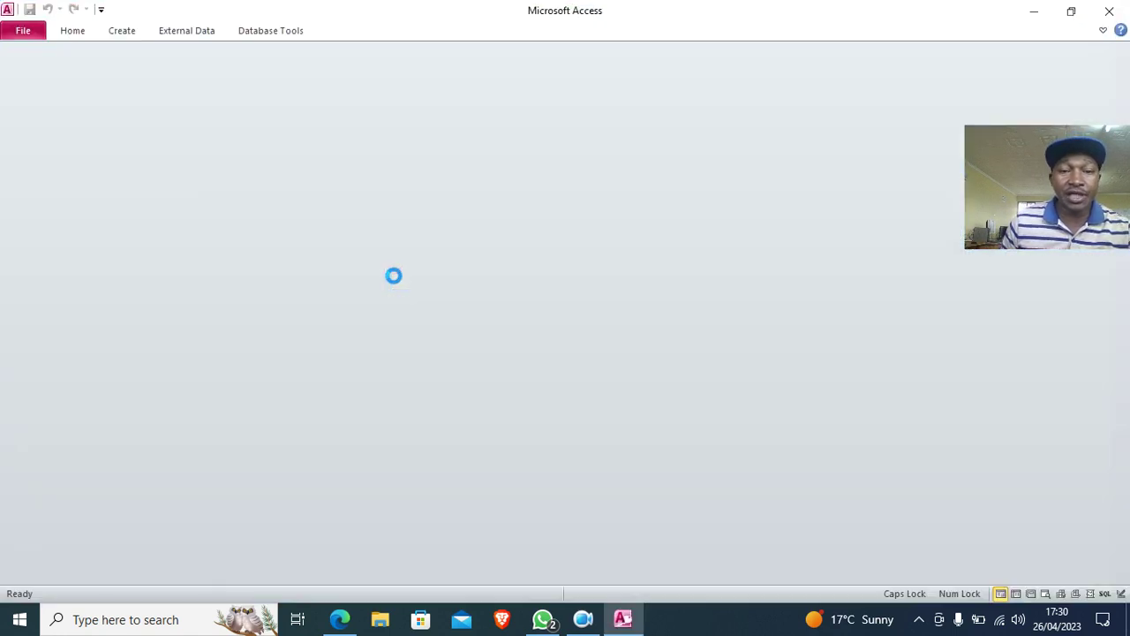
Step: Enable content, start a new table design, and enter fields STUDENT NAME and YEAR_OF_BIRTH
click(442, 53)
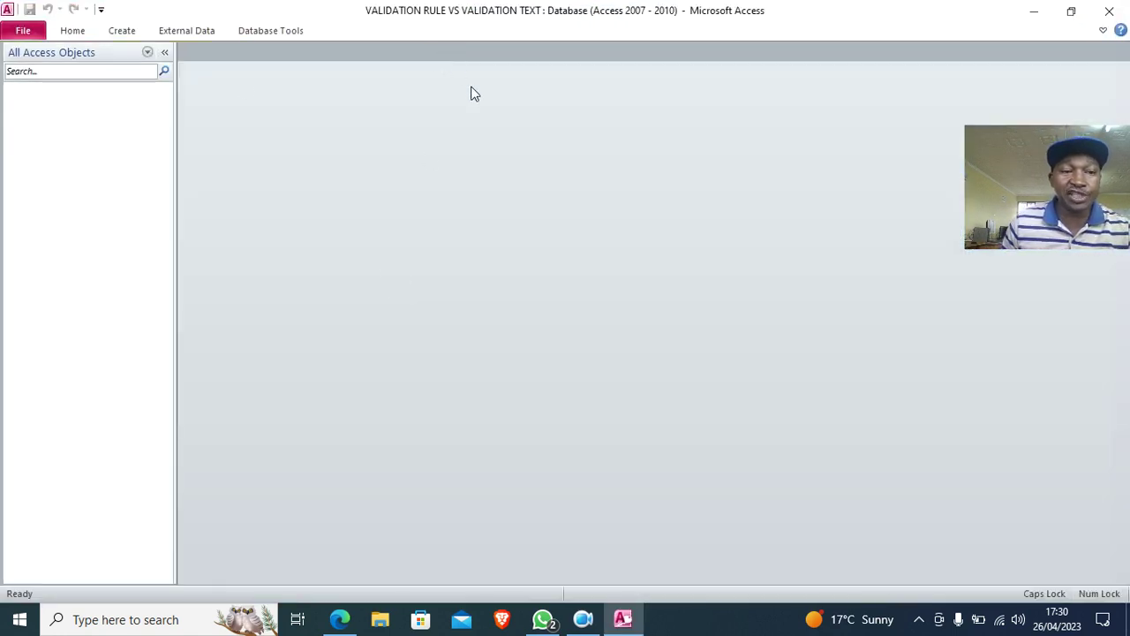
click(123, 30)
click(107, 84)
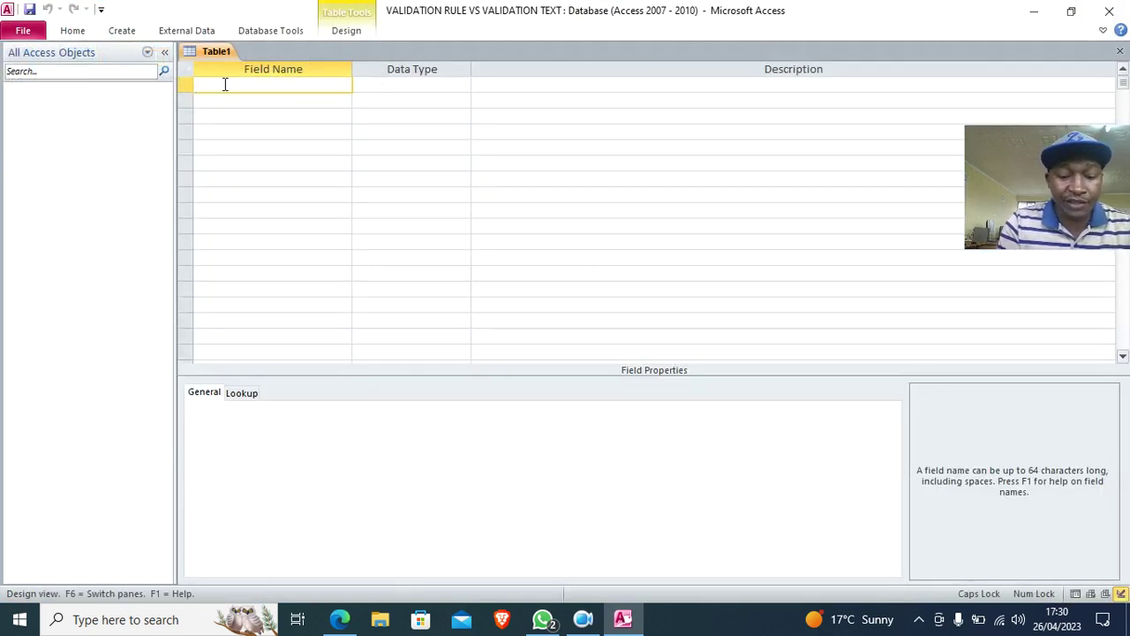
text(STUD)
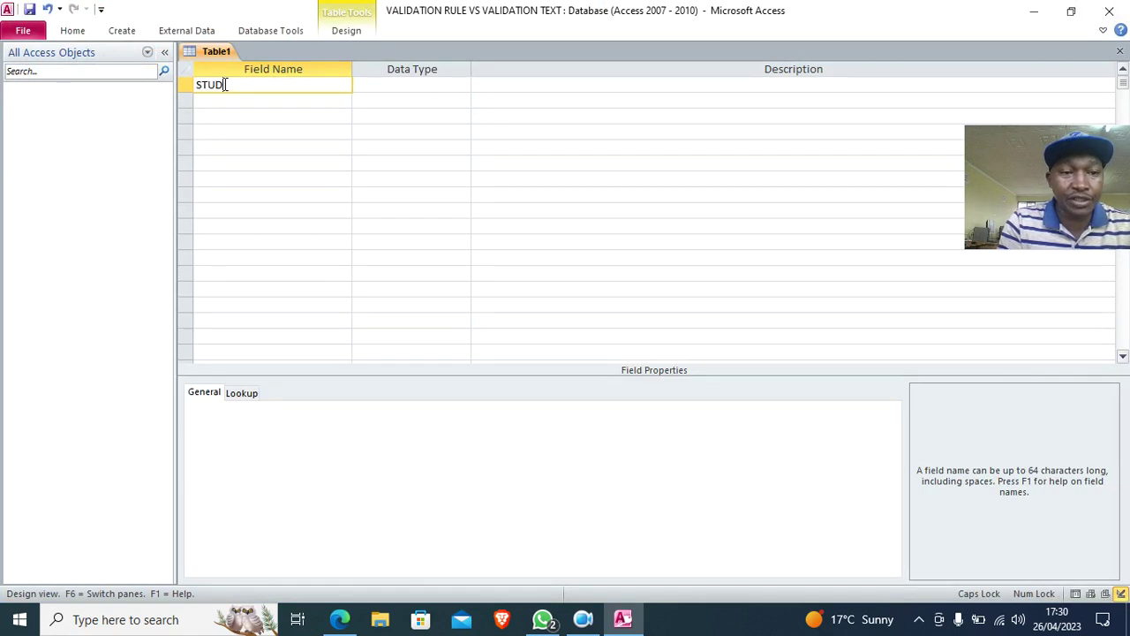
text(ENT NAME)
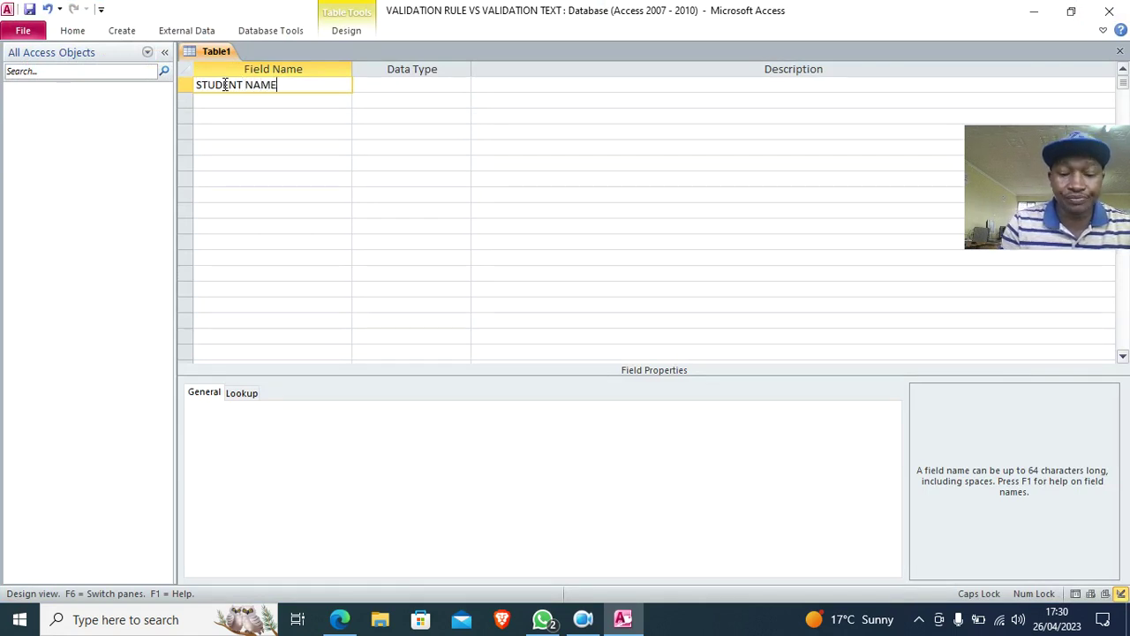
key(Down)
text(YEAR)
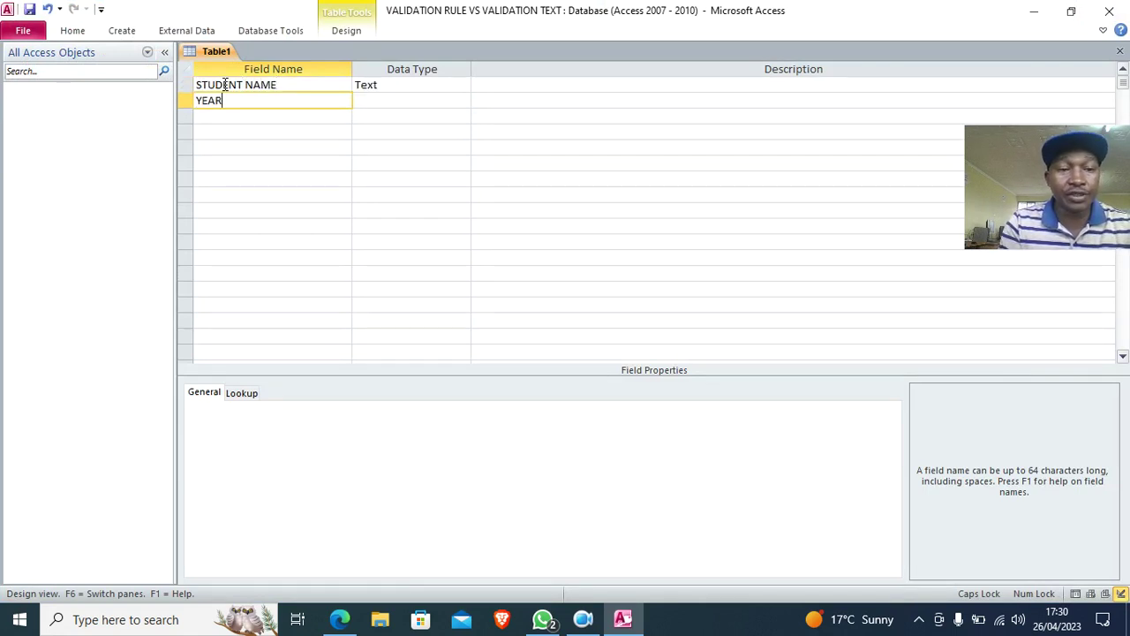
text( O)
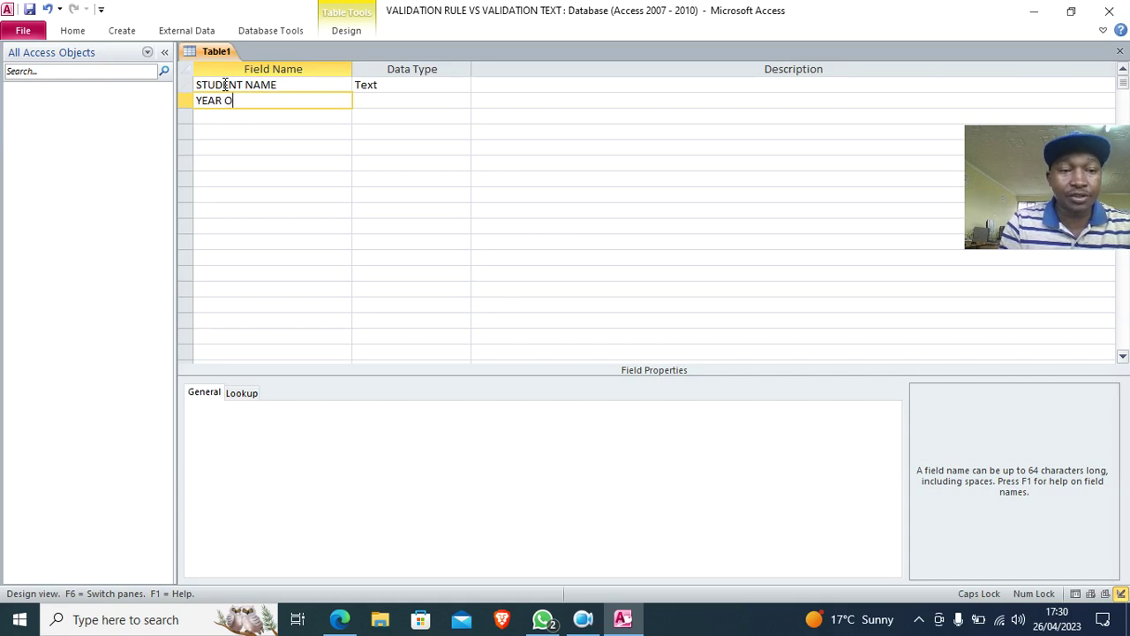
key(BackSpace)
key(BackSpace)
text(_OF_BIRTH)
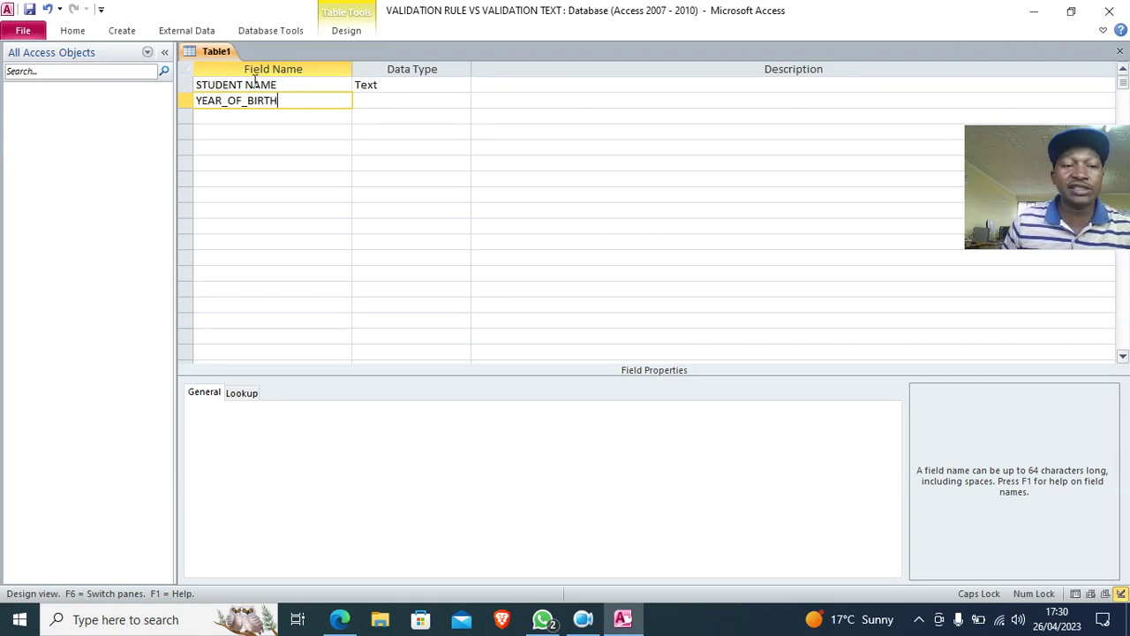
Step: Rename the first field to STUDENT_NAME and add fields CURRENT_YEAR and AGE
click(246, 84)
key(BackSpace)
text(_)
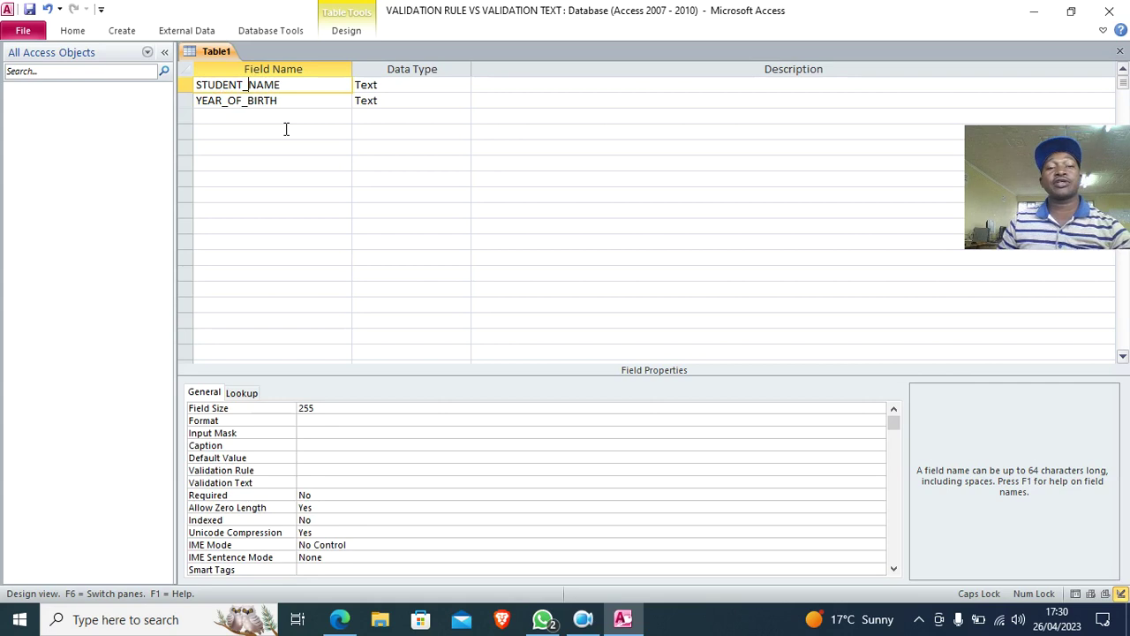
click(244, 118)
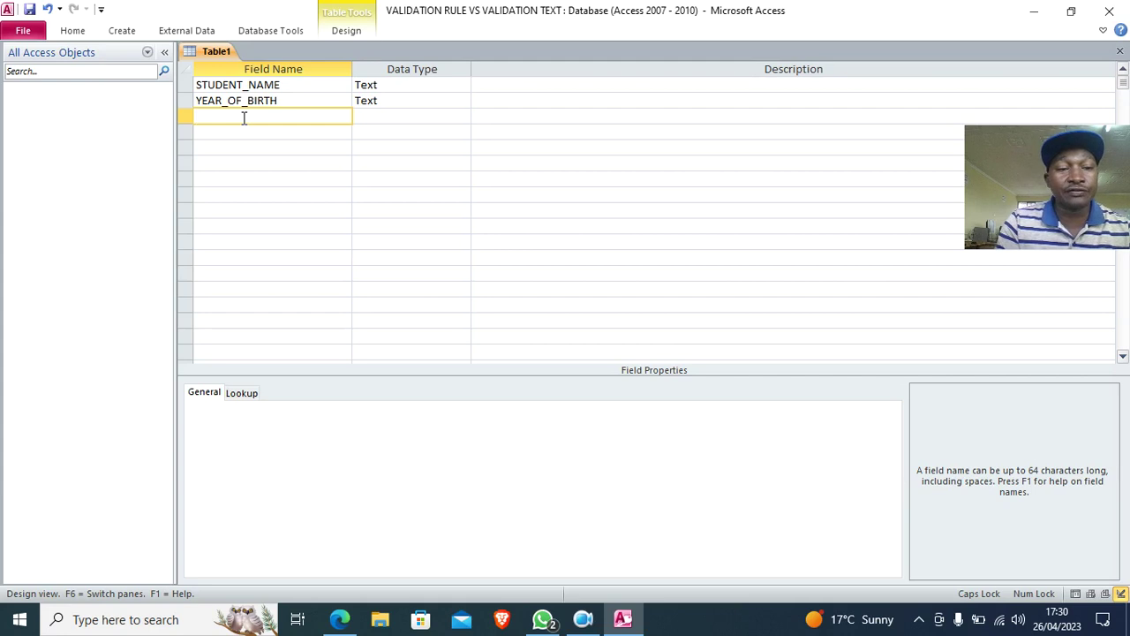
text(CURRENT_YEAR)
click(263, 129)
text(AGE)
click(388, 131)
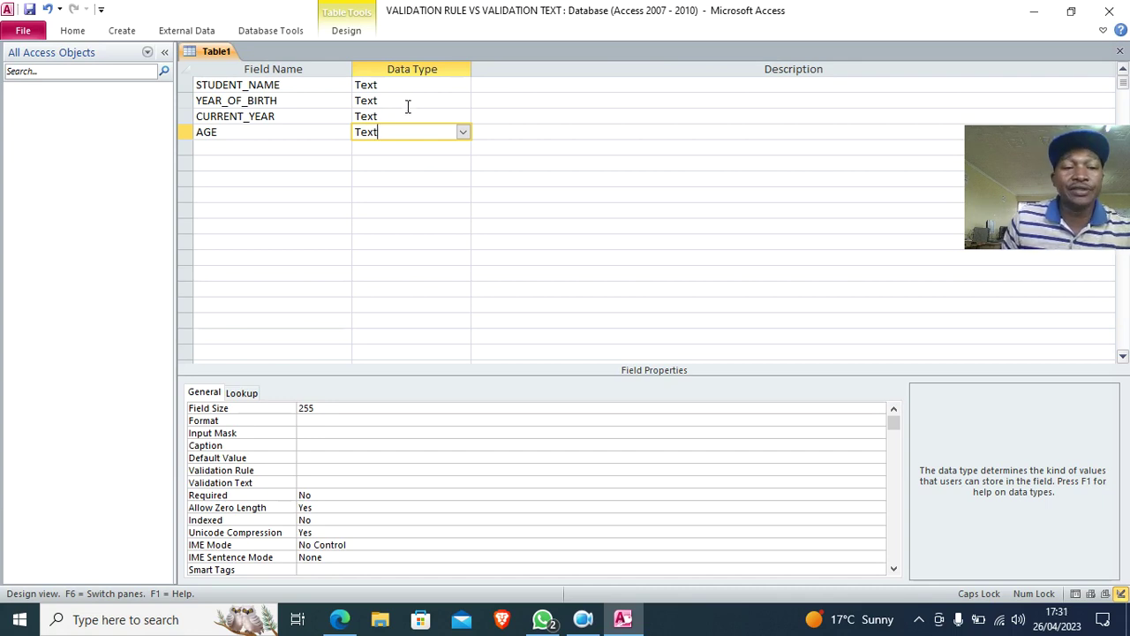
Step: Set the YEAR_OF_BIRTH and CURRENT_YEAR data types to Number
click(408, 100)
text(Number)
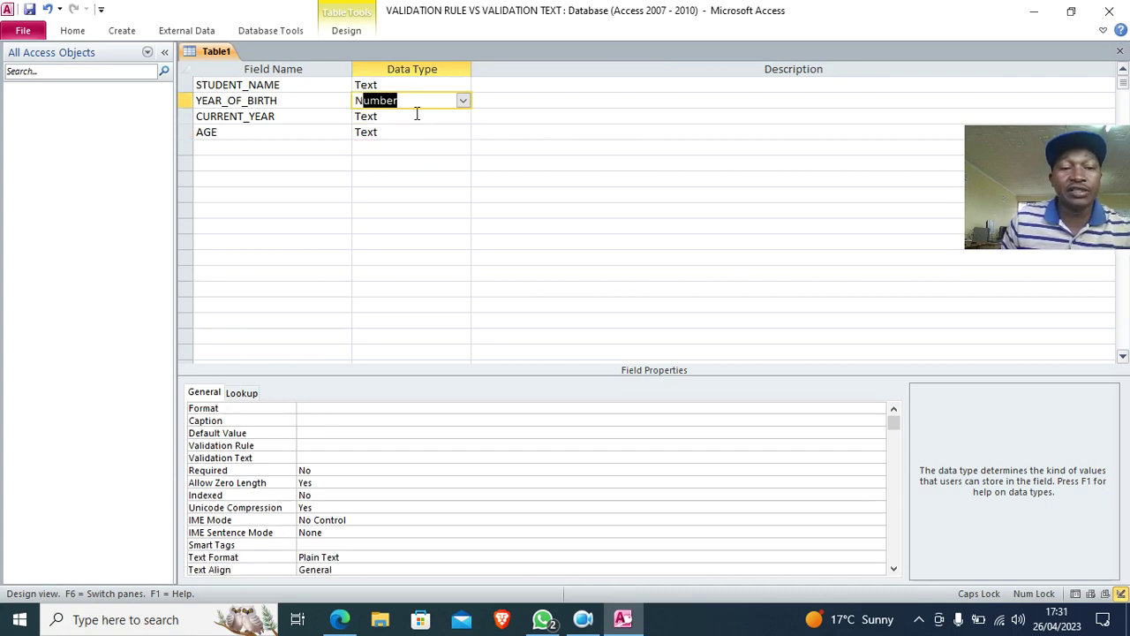
click(415, 114)
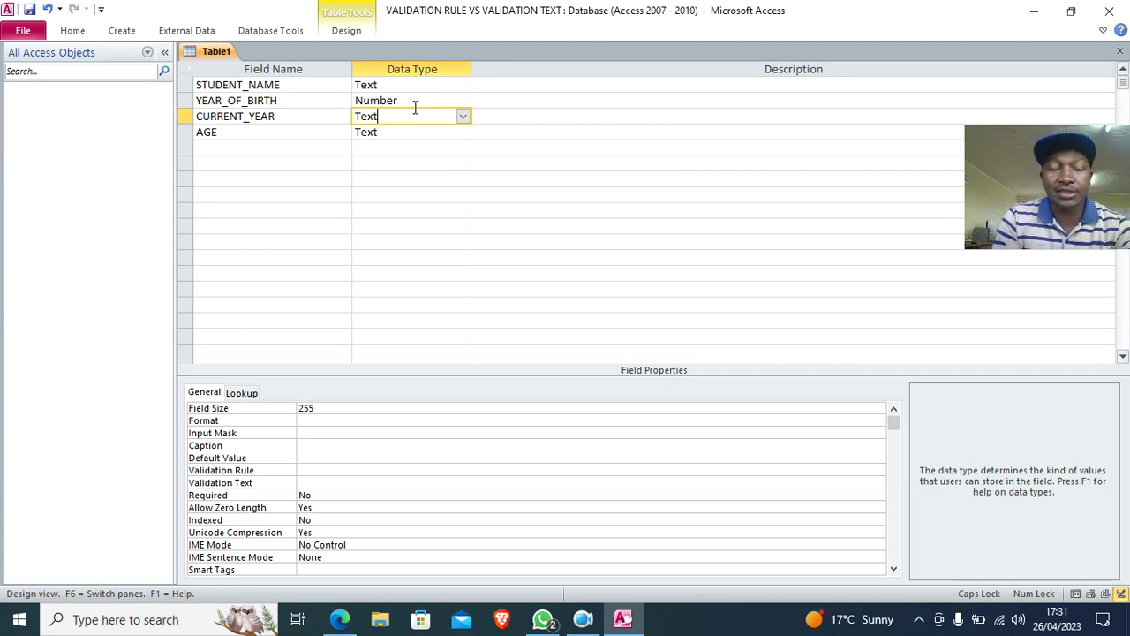
click(415, 106)
scroll(415, 106, down, 1)
click(416, 118)
scroll(417, 118, down, 1)
scroll(418, 120, down, 1)
click(417, 101)
Step: Set AGE to Number and make STUDENT_NAME the primary key
scroll(417, 100, down, 1)
scroll(421, 101, up, 2)
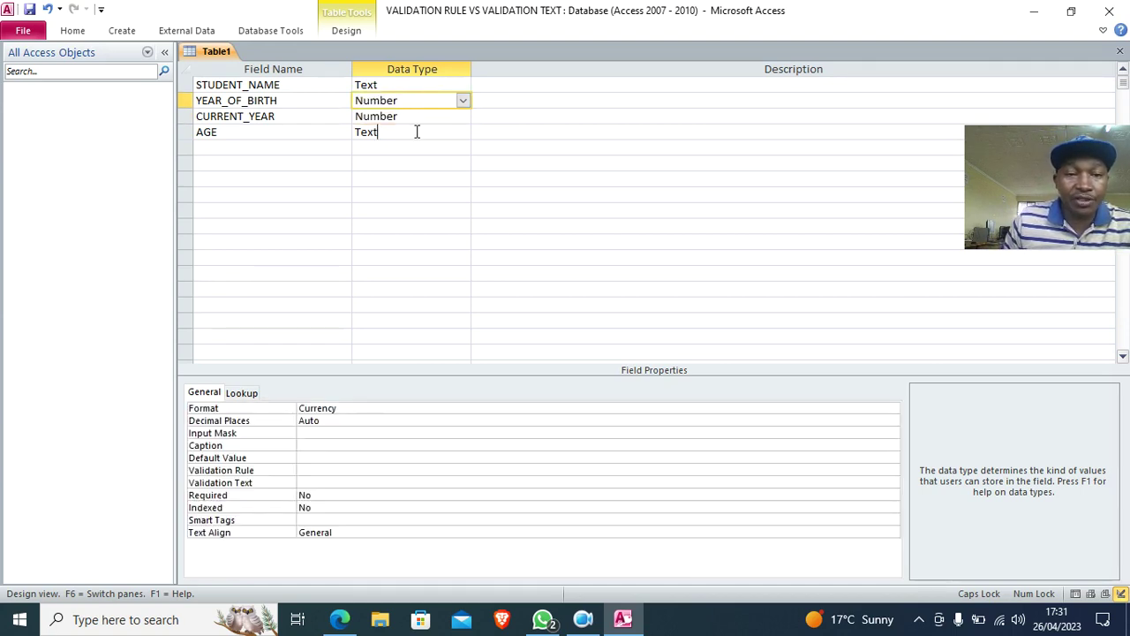
click(417, 132)
scroll(416, 131, down, 2)
click(321, 147)
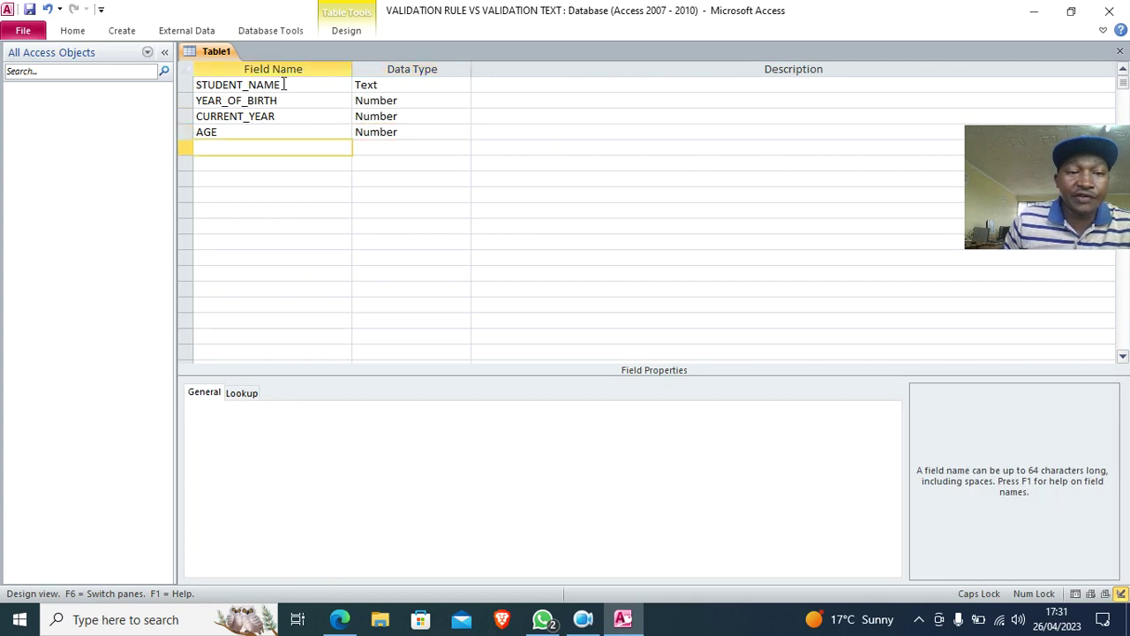
right_click(284, 84)
click(328, 94)
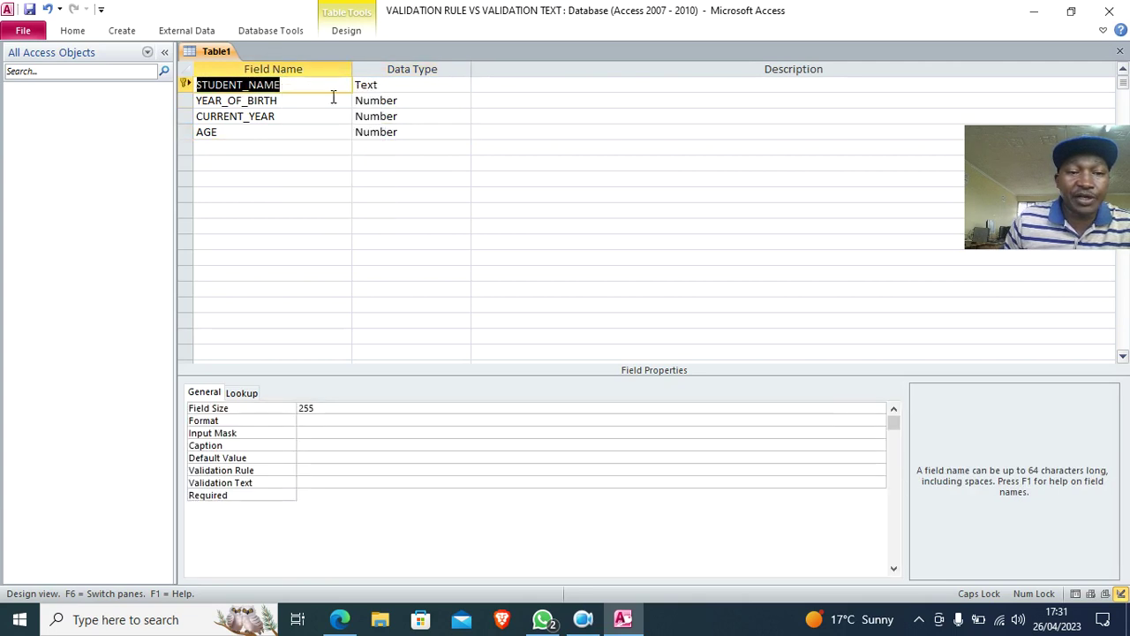
Step: Save the table as VALIDATION and review the YEAR_OF_BIRTH and CURRENT_YEAR field properties
click(28, 9)
text(VALIDATOIO)
key(Return)
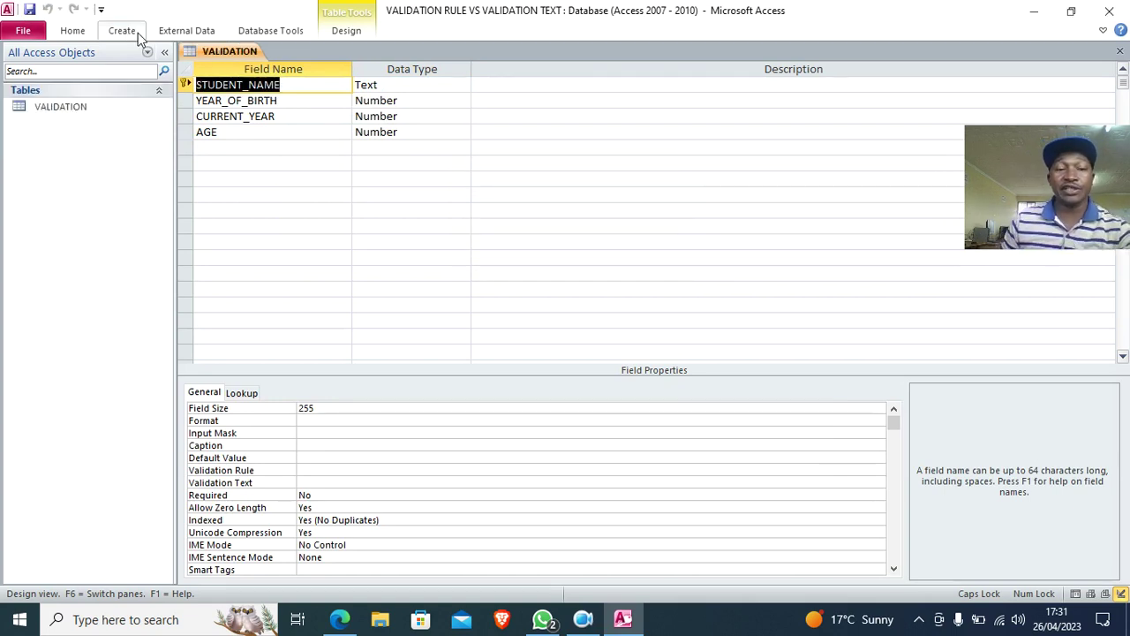
click(429, 104)
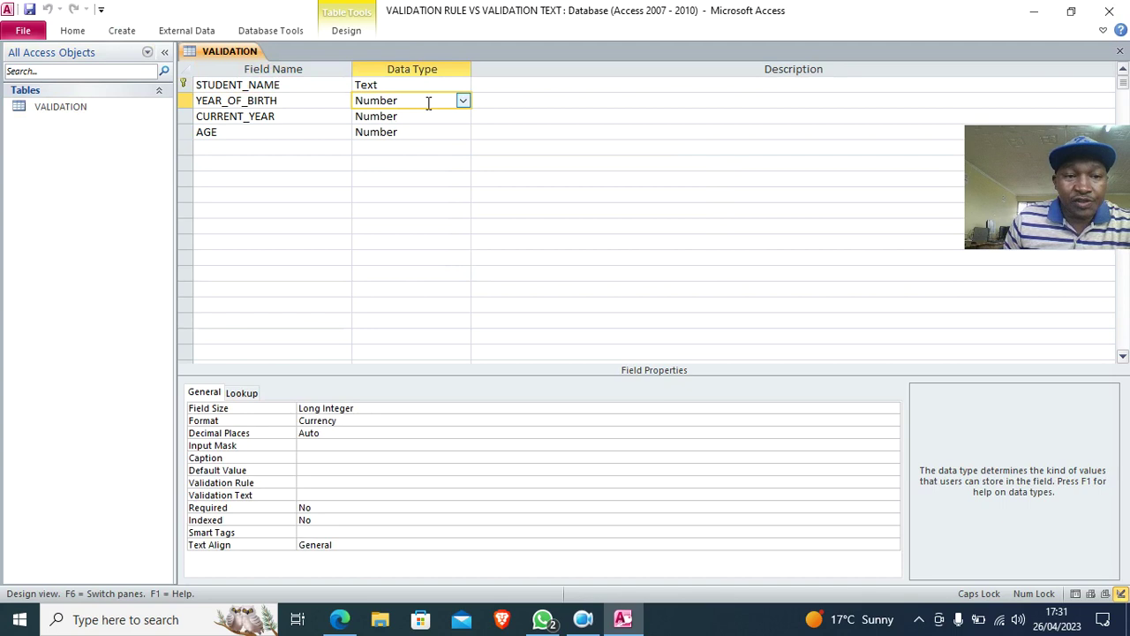
click(429, 121)
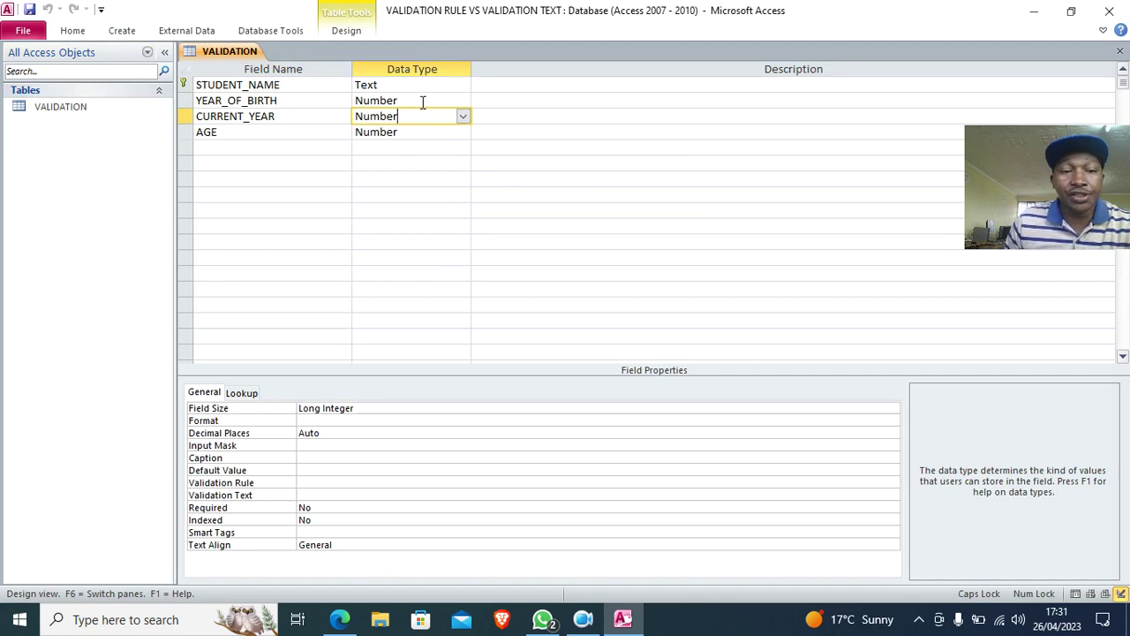
click(422, 101)
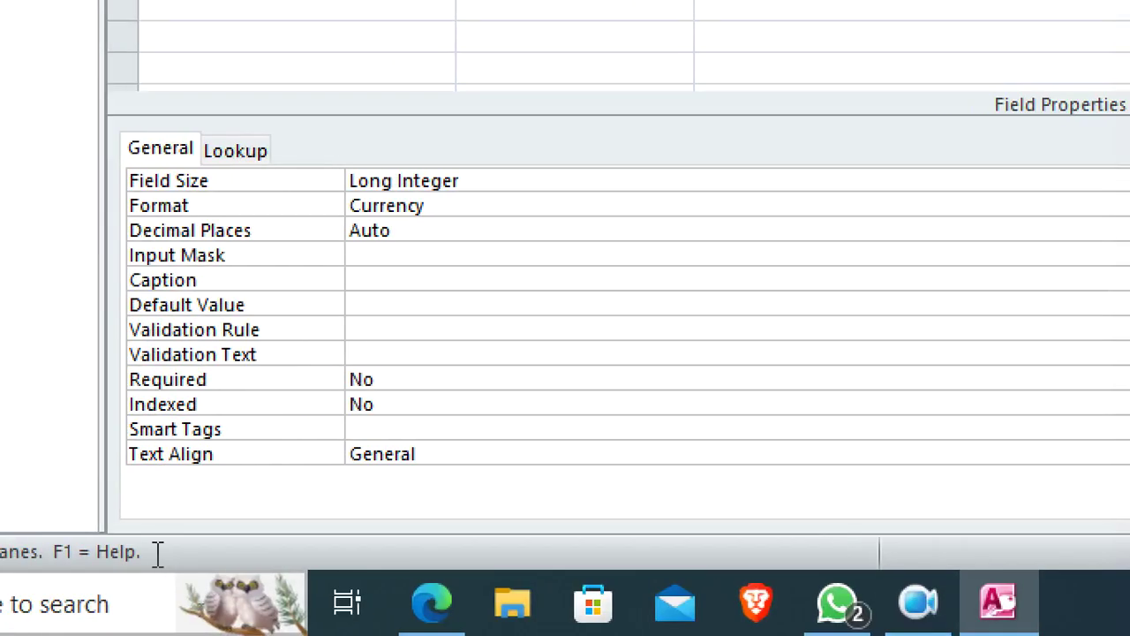
Step: Give YEAR_OF_BIRTH validation rule >=2000 and text 'ERROR you cannot enter year before 2000!!'
click(432, 327)
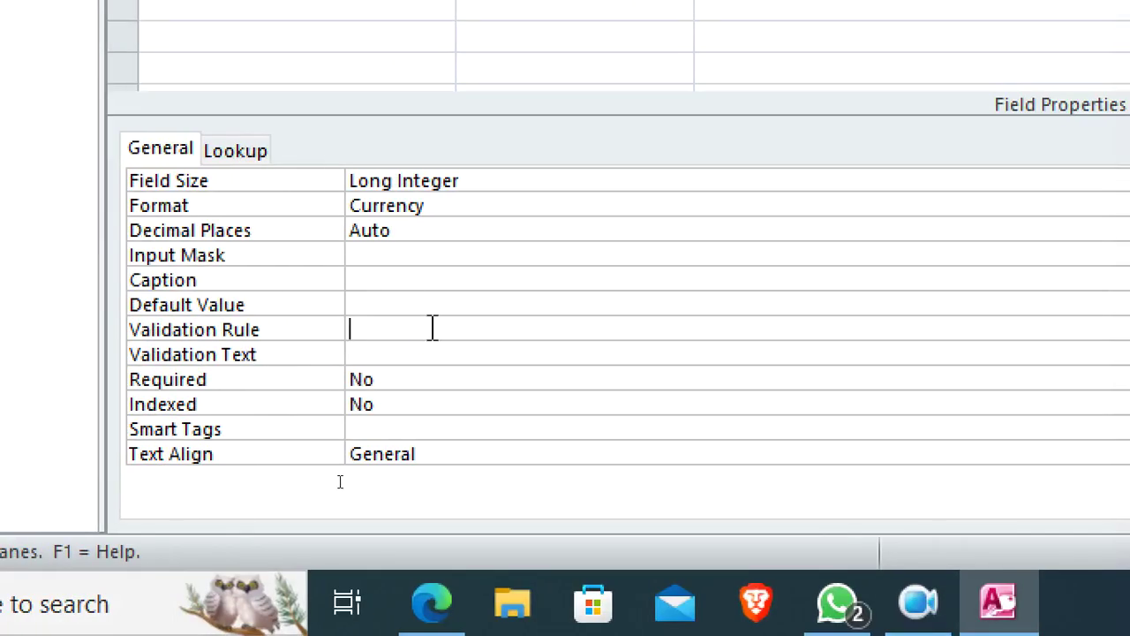
click(444, 320)
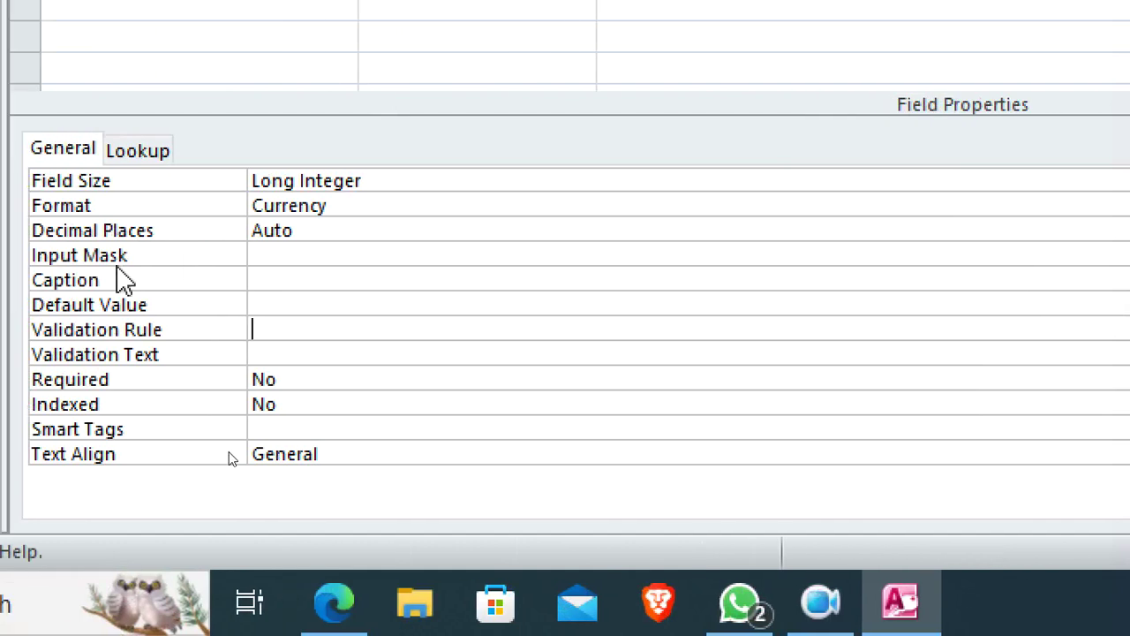
click(362, 349)
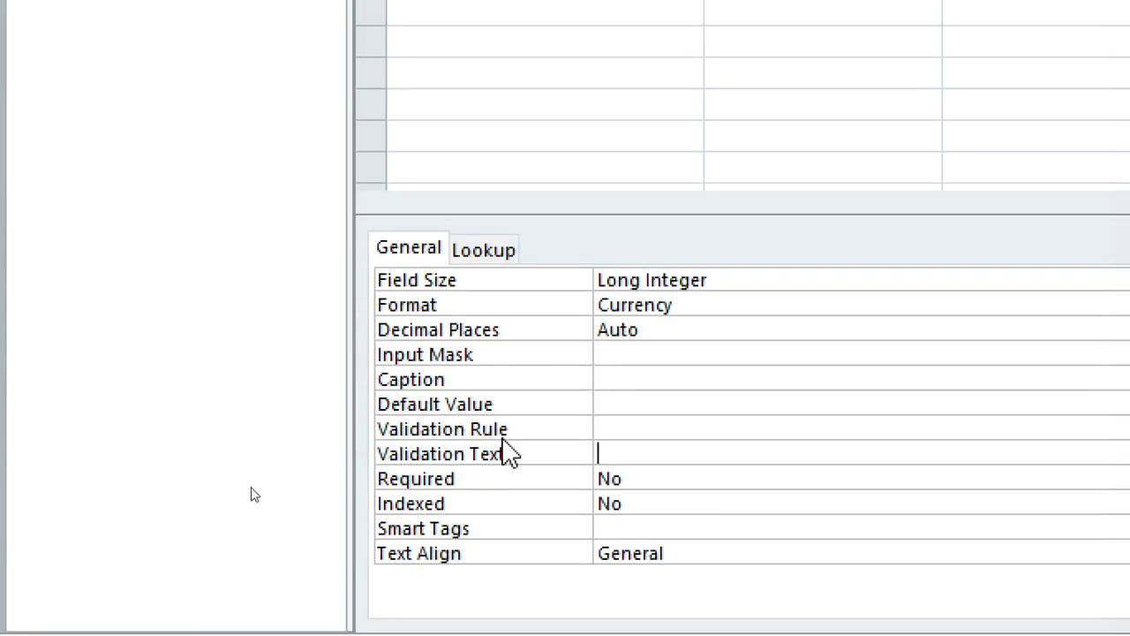
click(650, 430)
text(<)
key(BackSpace)
text(>=2000)
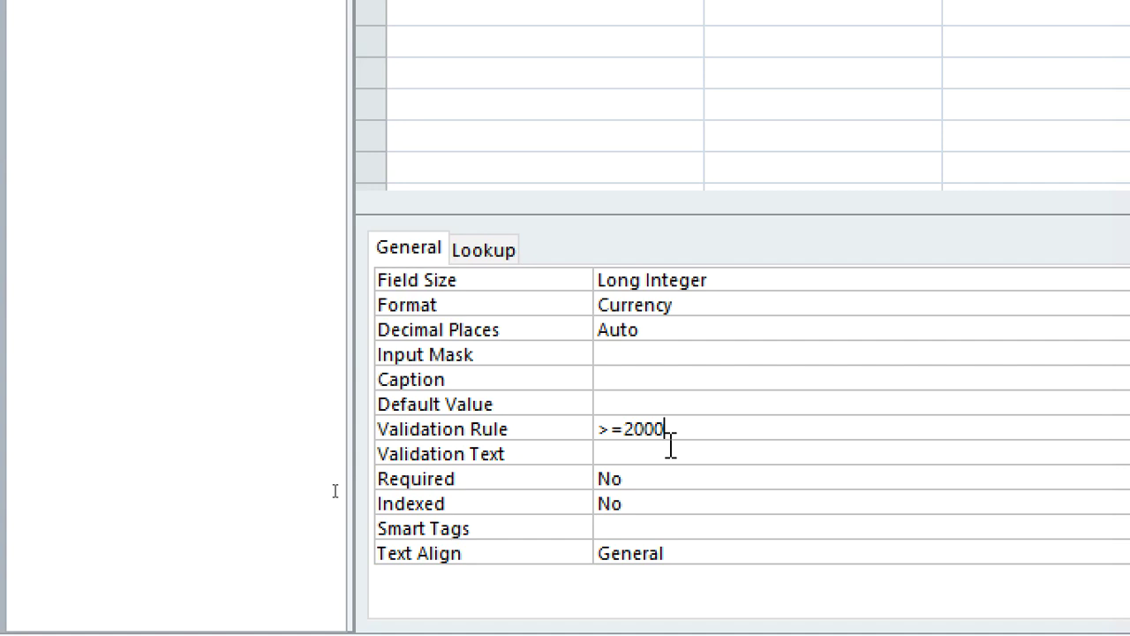
click(656, 456)
text(ERROR you cannot )
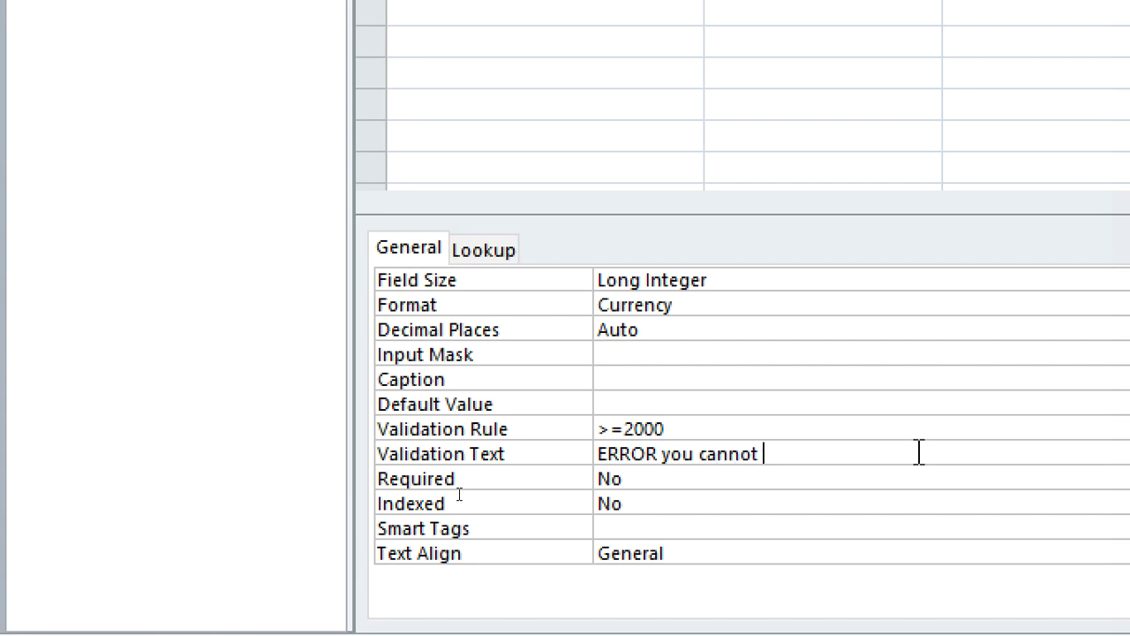
text(enter year aft)
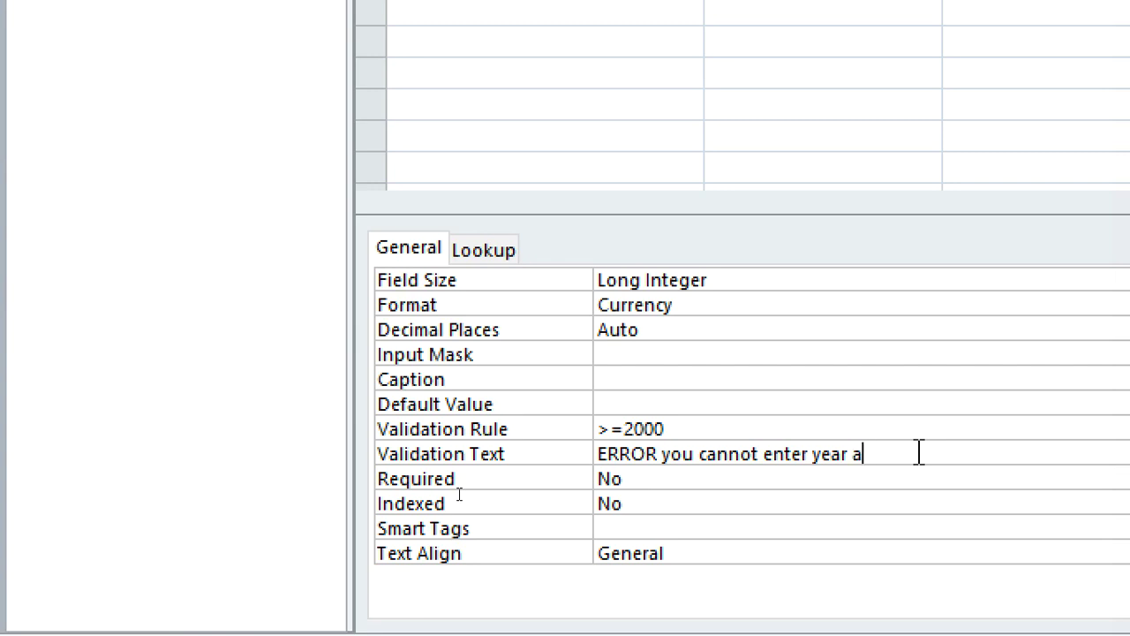
key(BackSpace)
key(BackSpace)
key(BackSpace)
text(before)
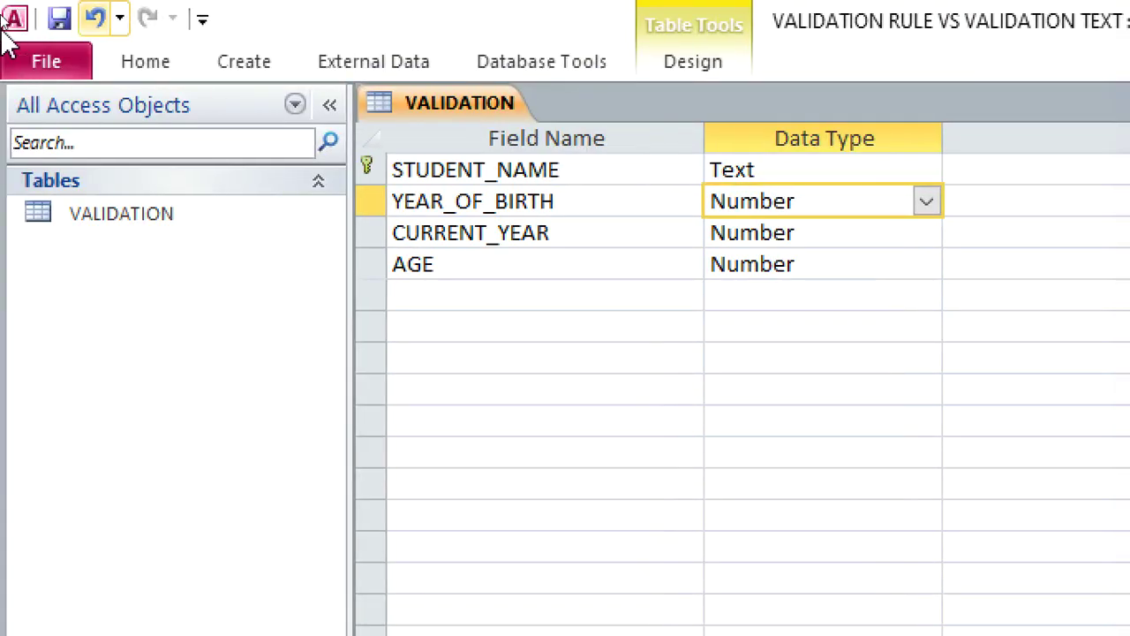
Step: In Datasheet view, enter a student name with birth year 1996 and dismiss the validation error
click(149, 64)
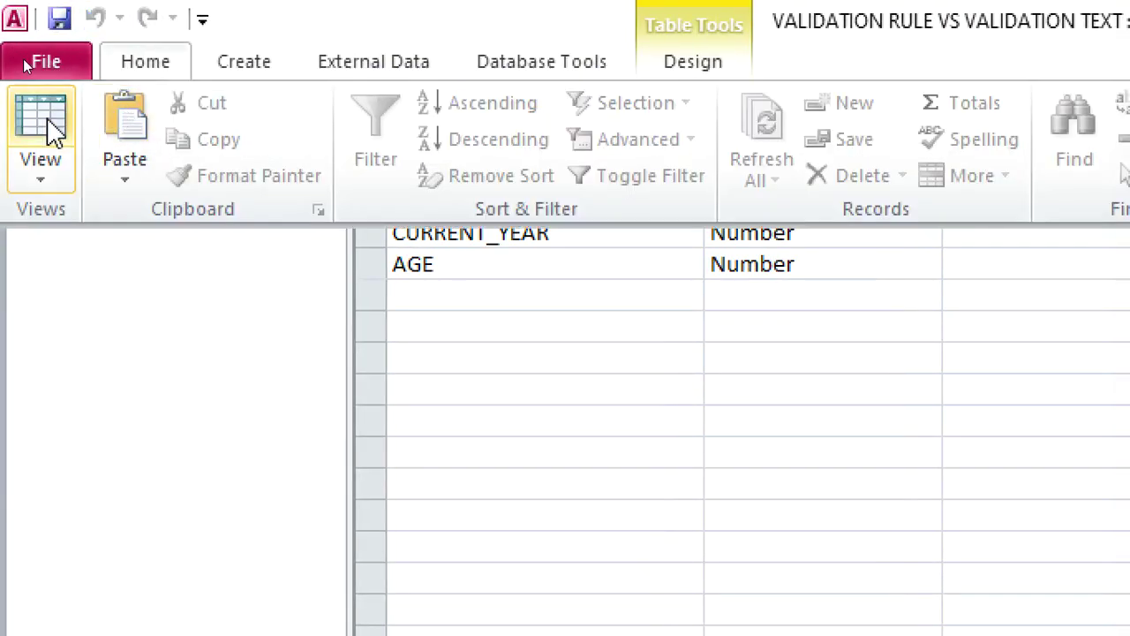
click(51, 131)
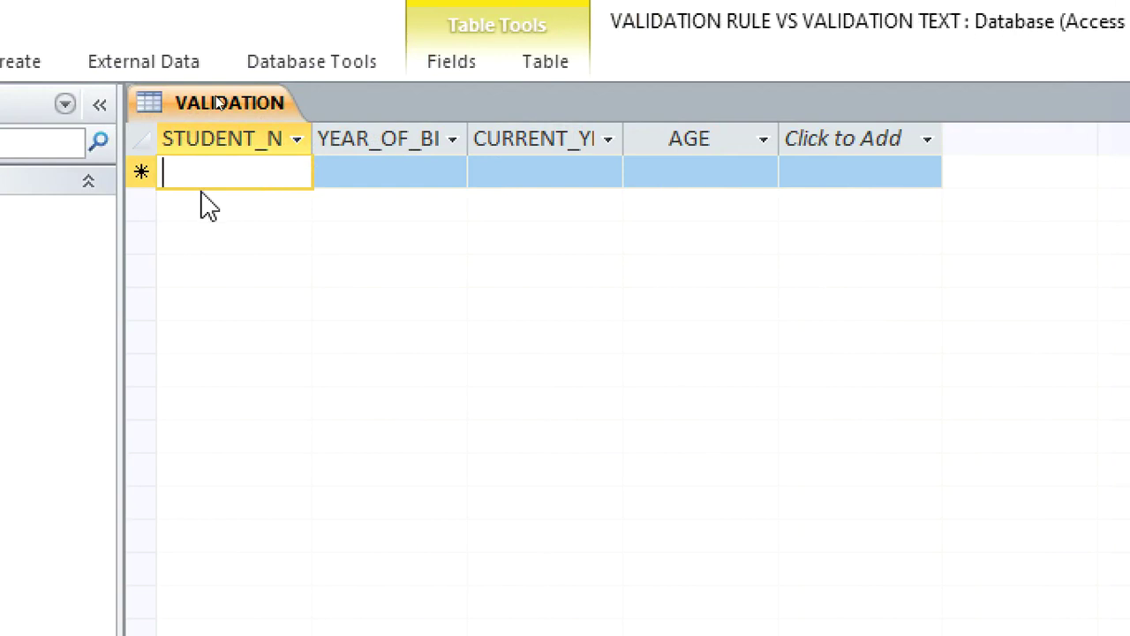
text(Don)
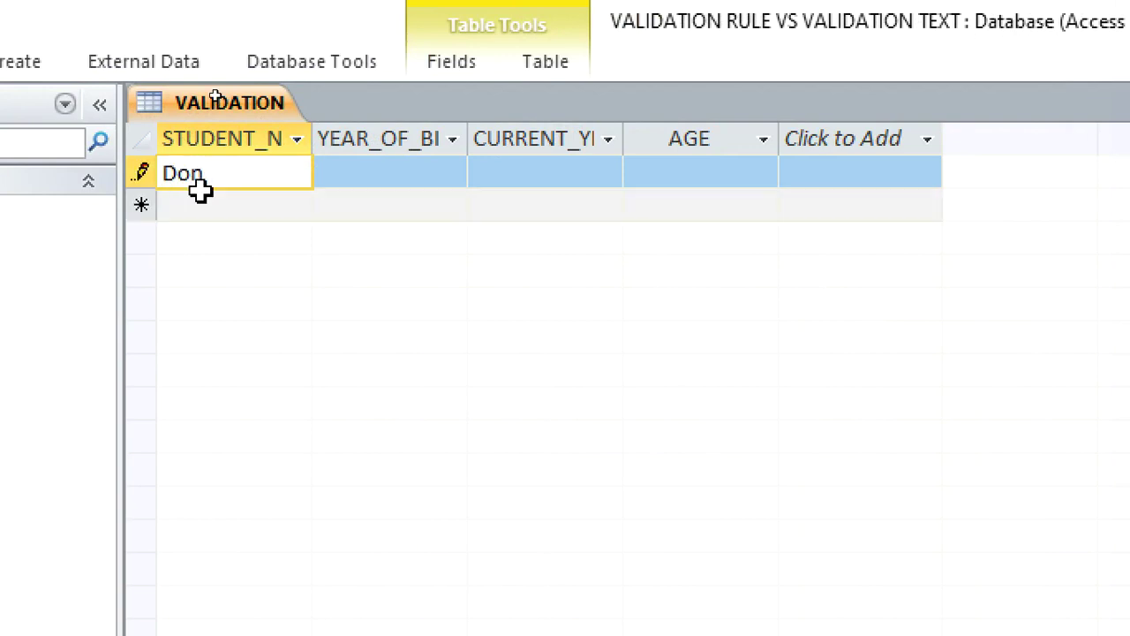
click(350, 174)
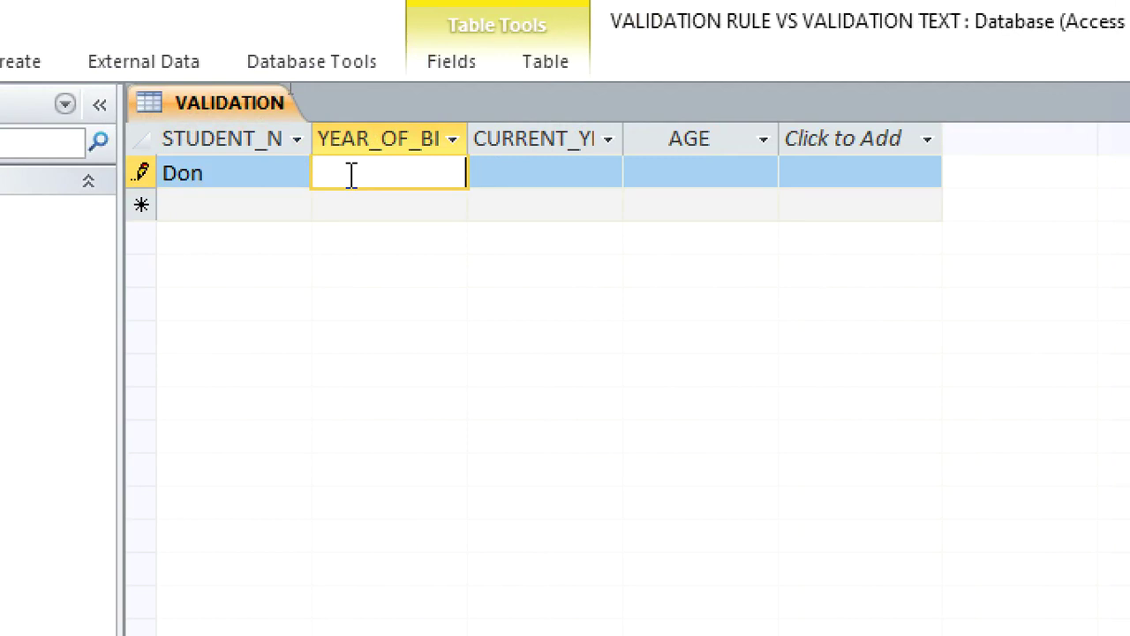
text(1996)
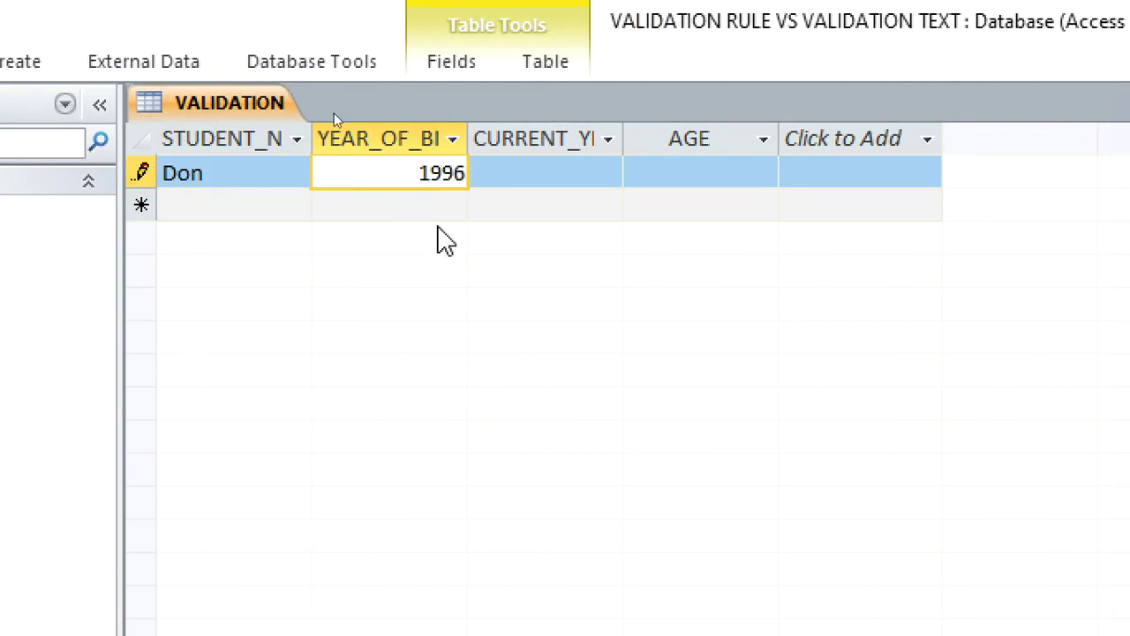
click(429, 212)
drag(787, 551, 346, 268)
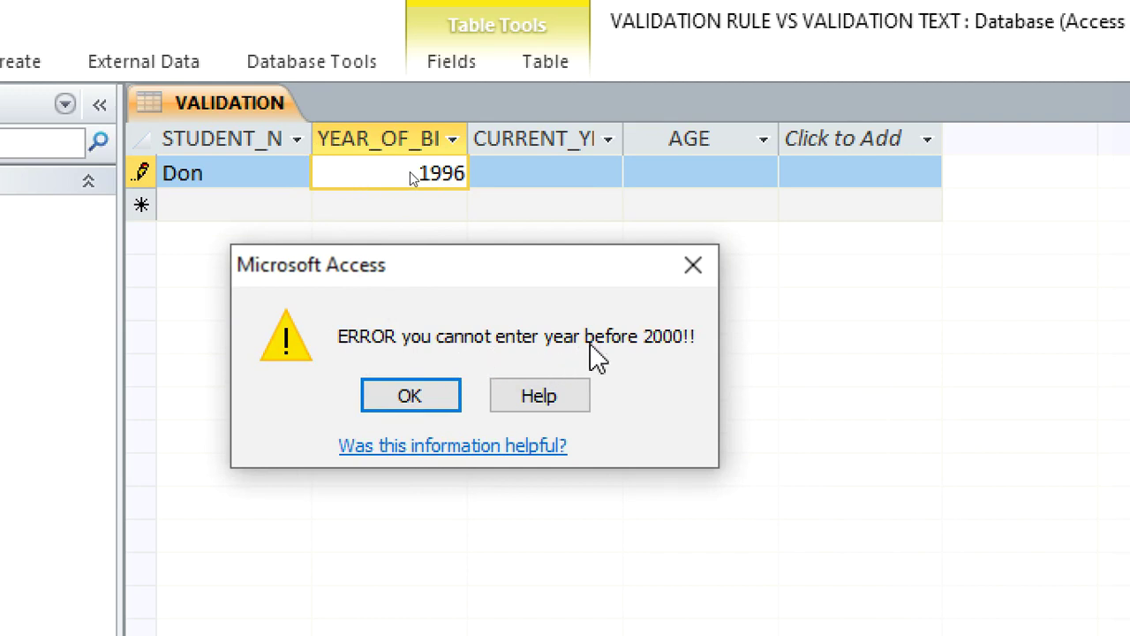
key(Return)
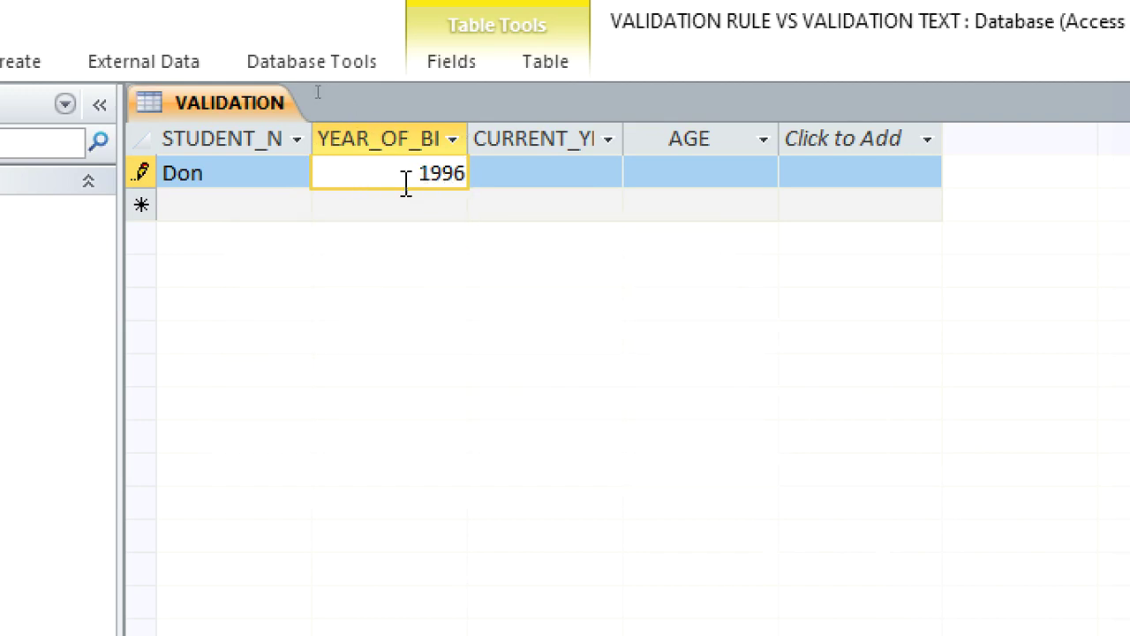
Step: Replace the rejected birth year with 2000
drag(404, 185, 510, 177)
text(200)
click(507, 176)
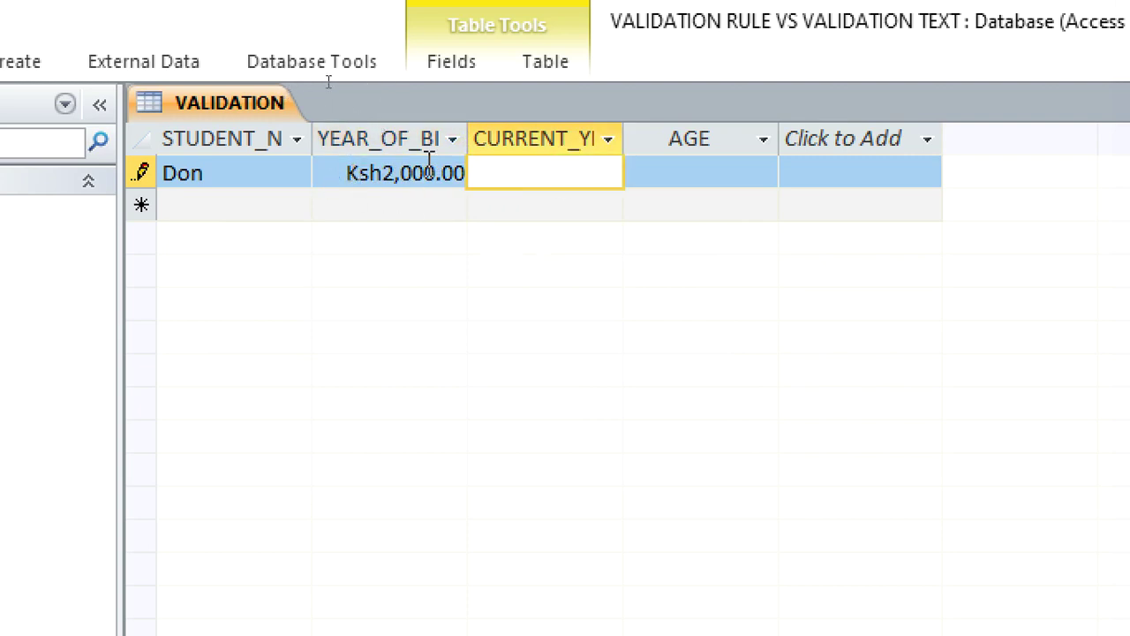
right_click(223, 113)
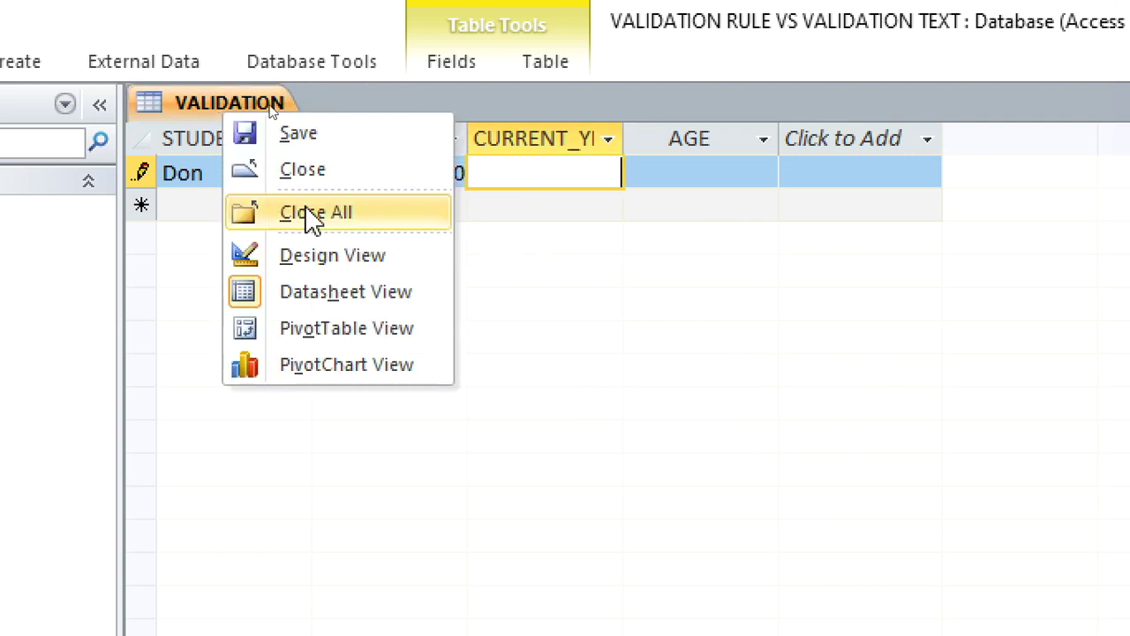
Step: Change YEAR_OF_BIRTH's Format to Fixed in Design view, then return to Datasheet view
click(315, 265)
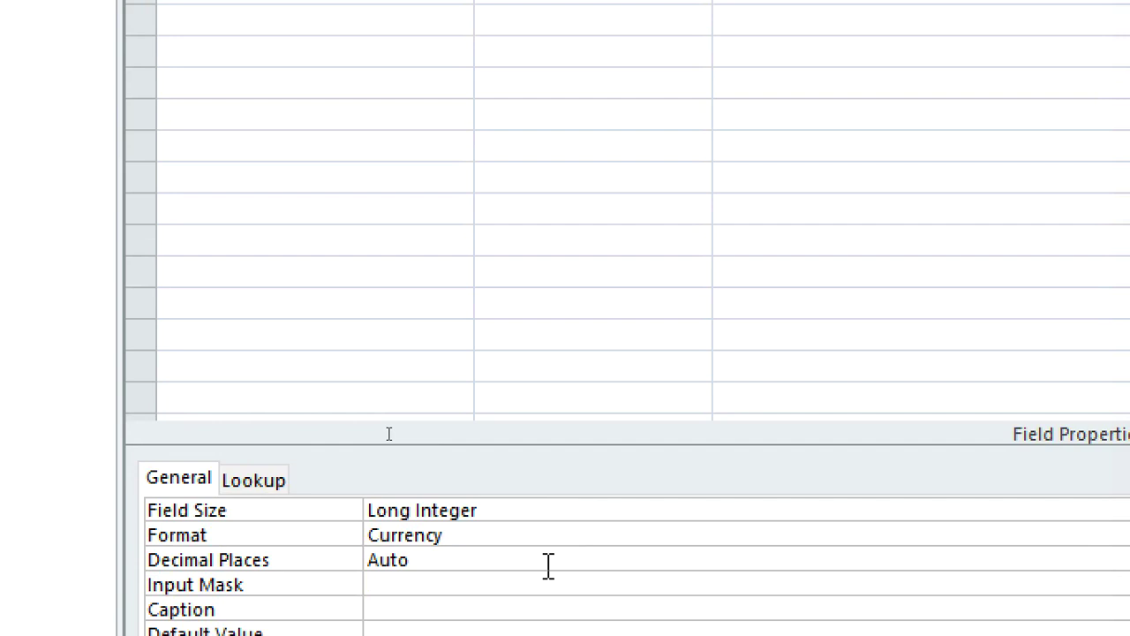
click(536, 522)
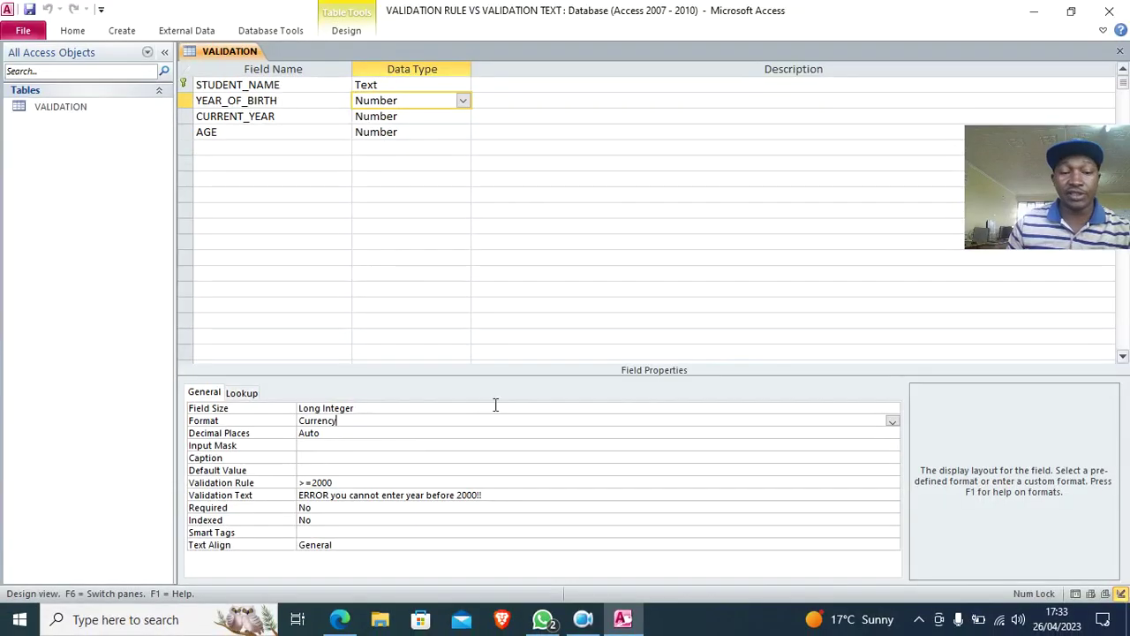
click(892, 421)
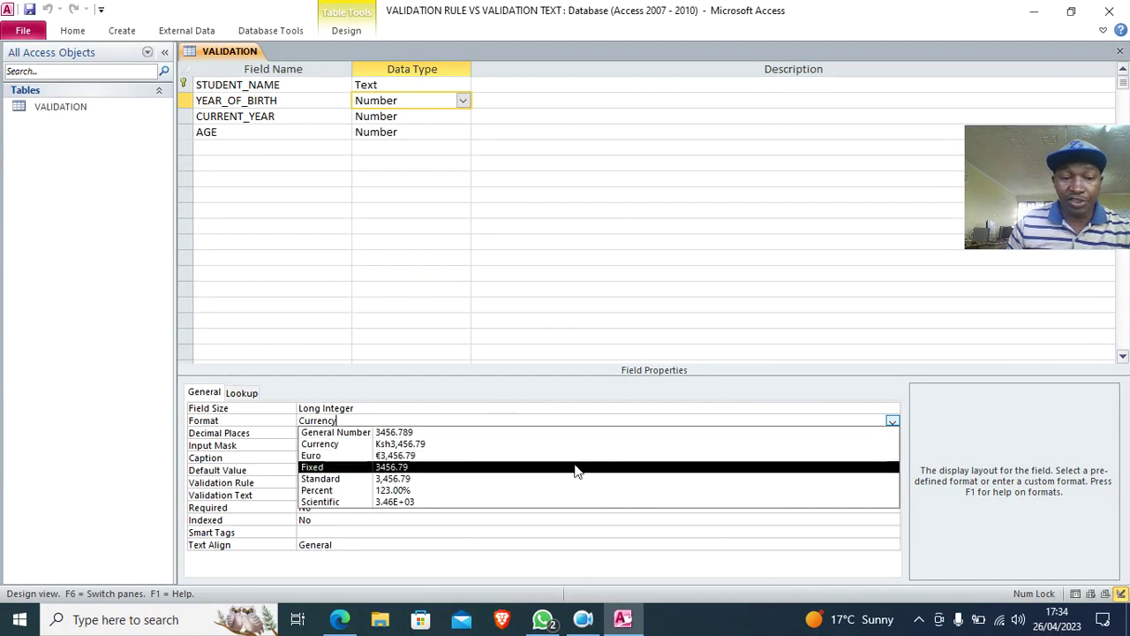
click(463, 468)
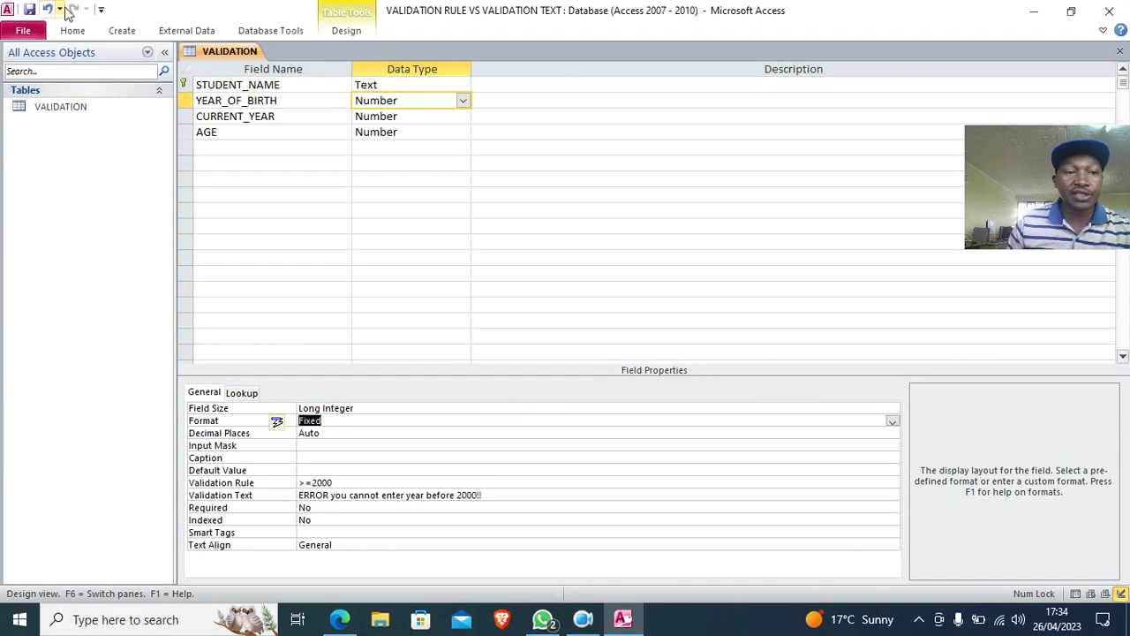
click(120, 30)
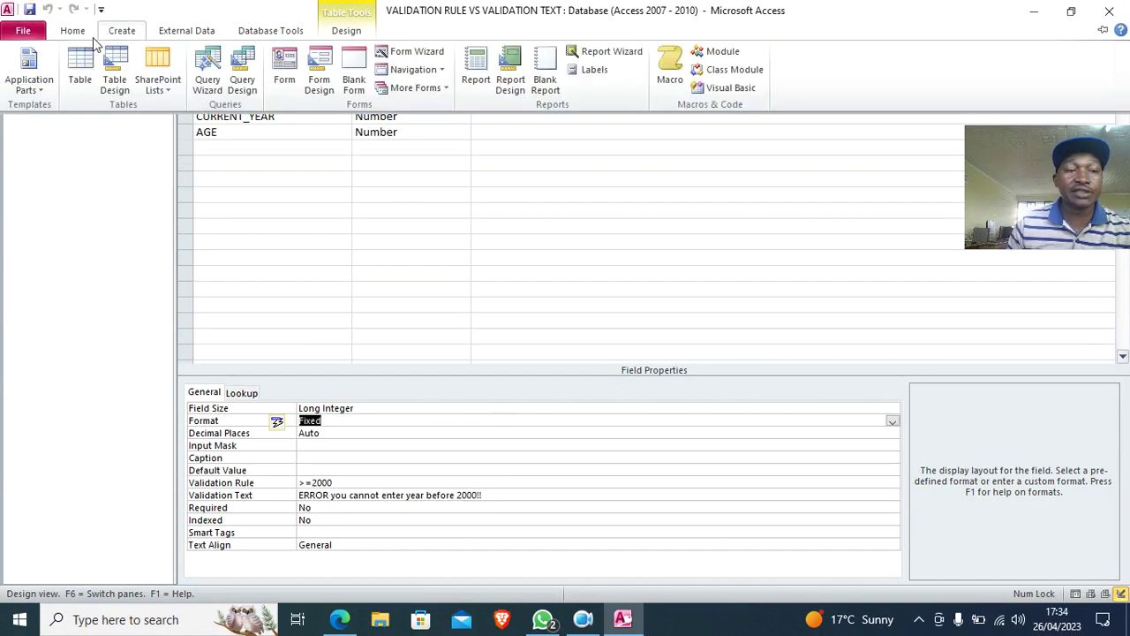
click(81, 31)
click(21, 70)
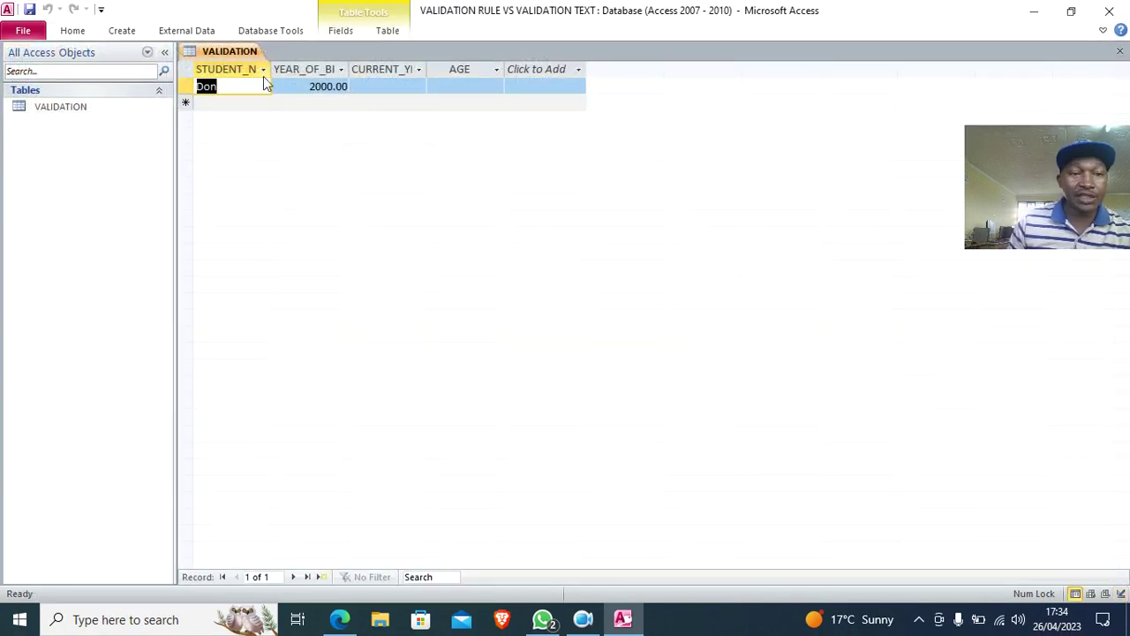
Step: Switch the VALIDATION table to Design view from its tab's shortcut menu
right_click(243, 54)
click(283, 127)
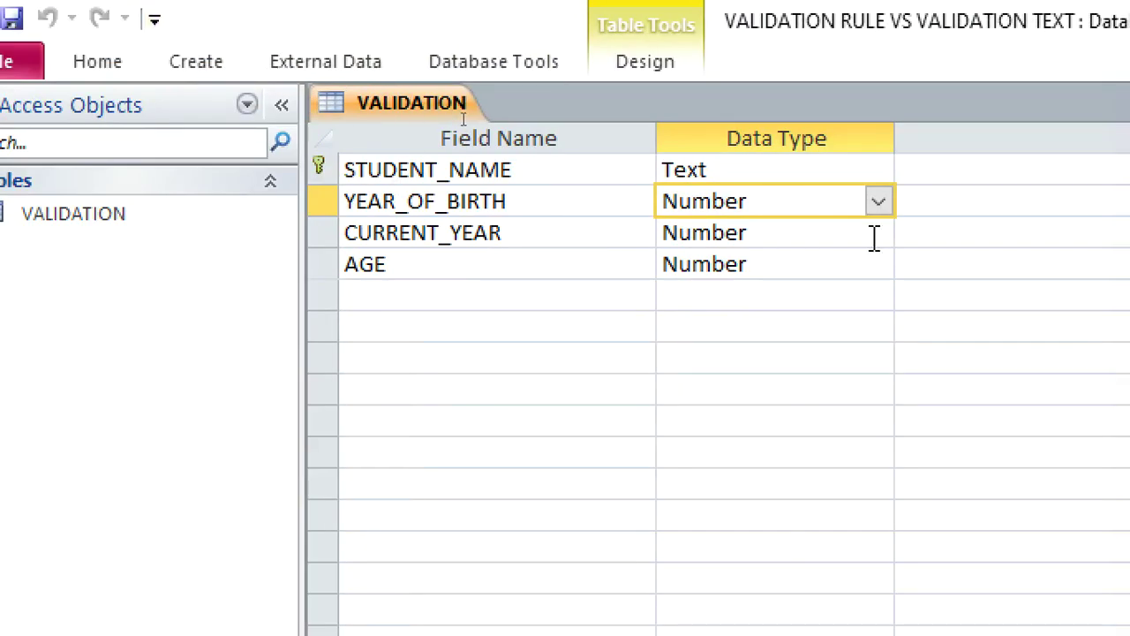
Step: Give CURRENT_YEAR the rule Year(Date()) with 'The year can not exceed 2023!!', then save, accepting both warnings
click(812, 235)
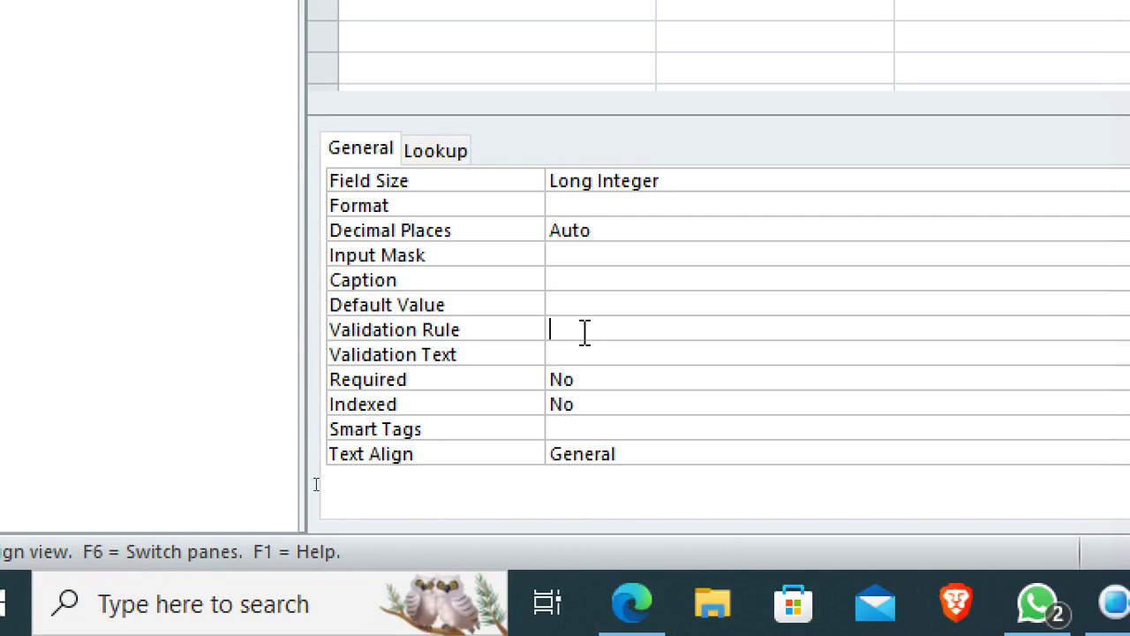
click(584, 332)
text(year)
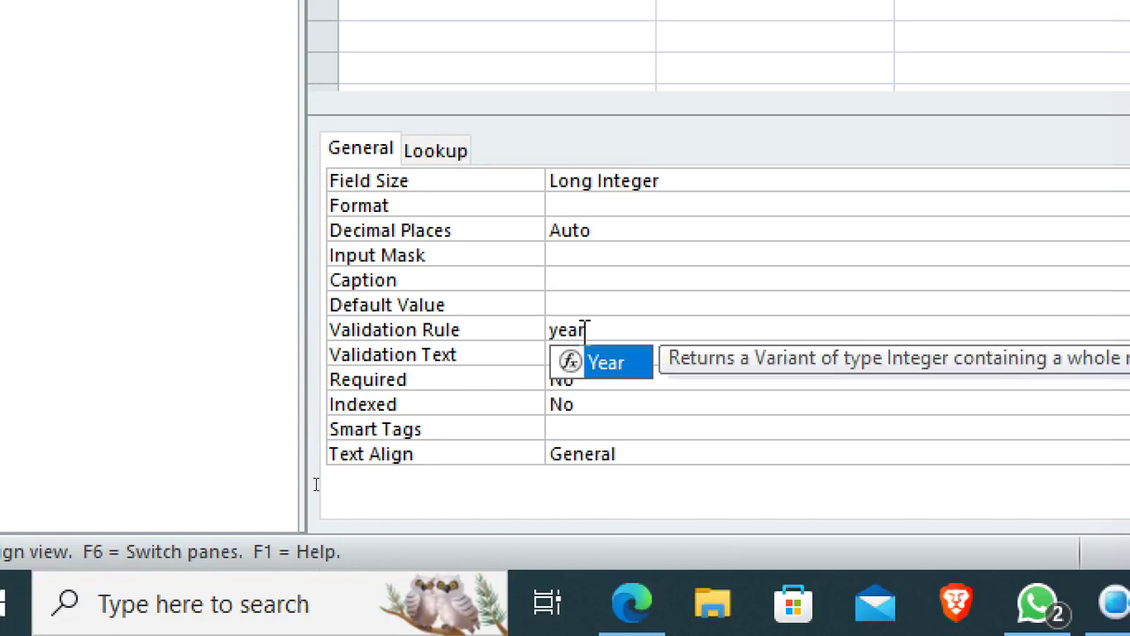
text(()
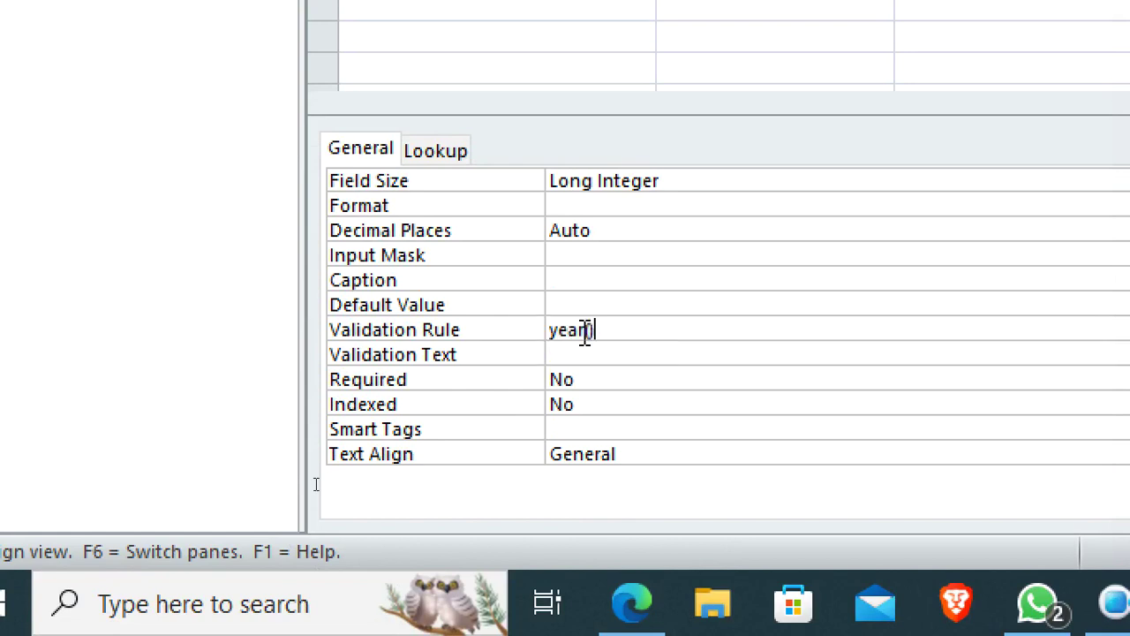
text(date)
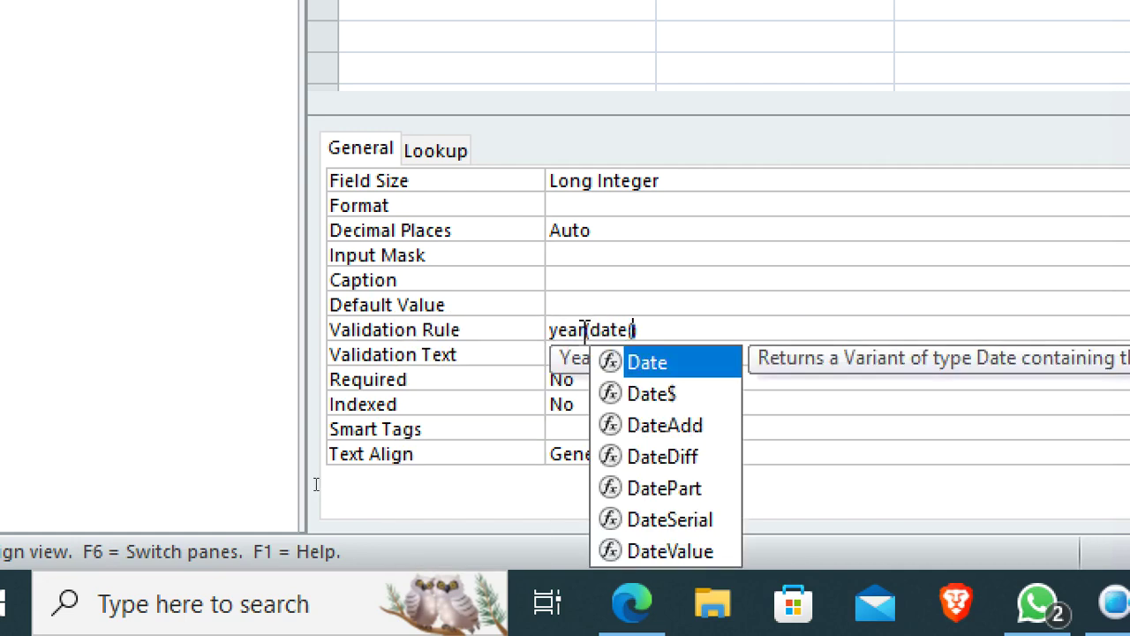
text(()))
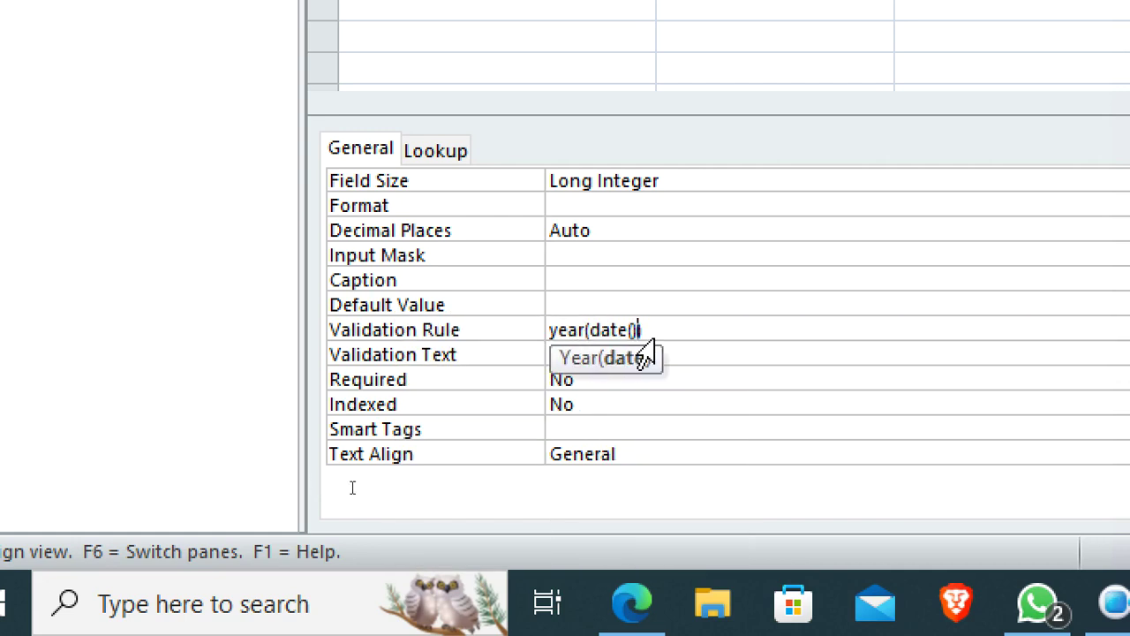
click(749, 363)
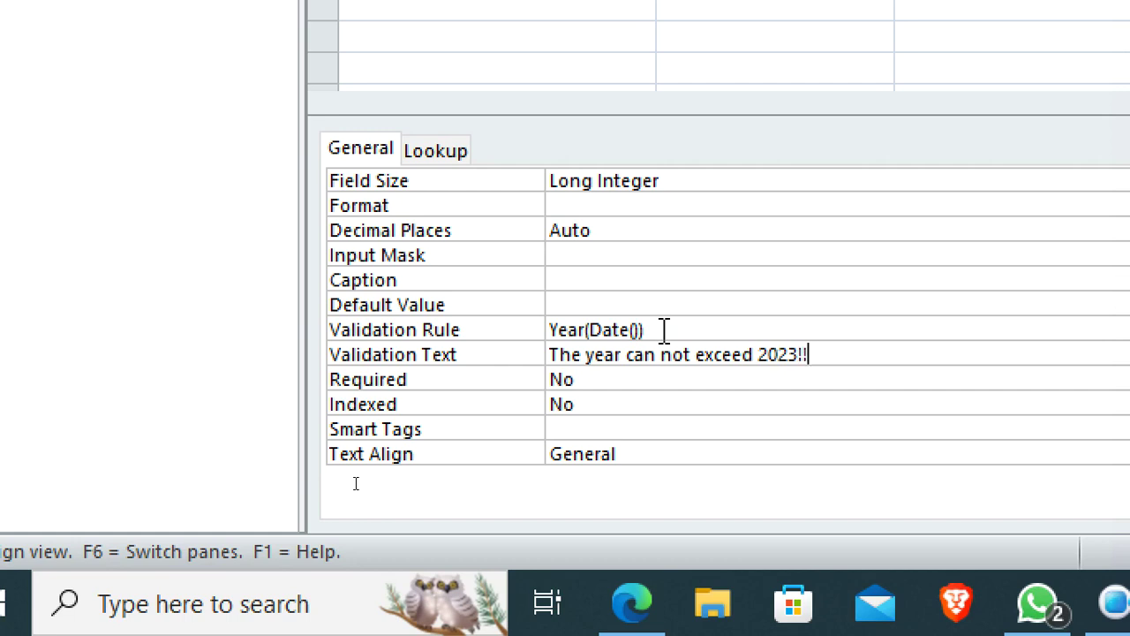
key(ctrl+s)
click(962, 53)
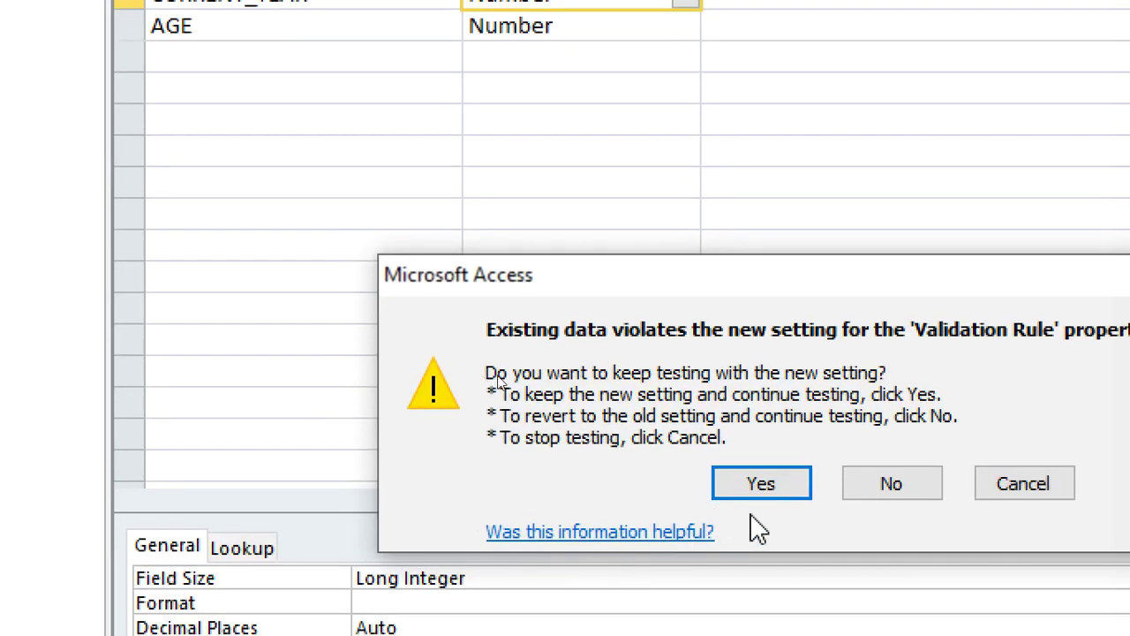
click(759, 486)
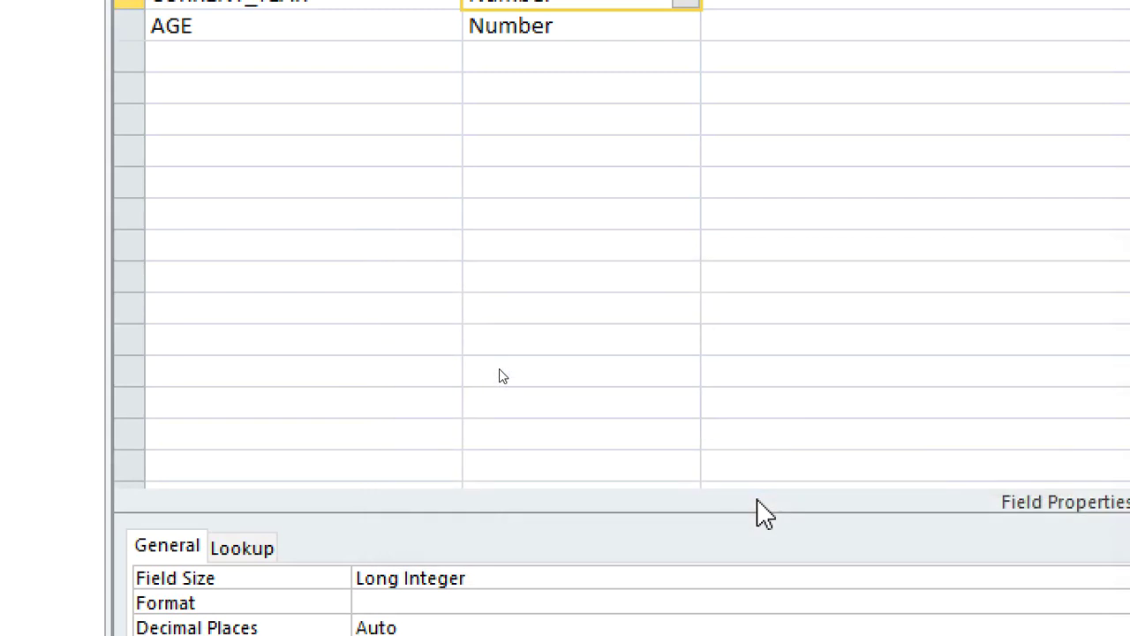
Step: In Datasheet view, widen CURRENT_YEAR and enter 2023 for the first student
click(146, 61)
click(39, 146)
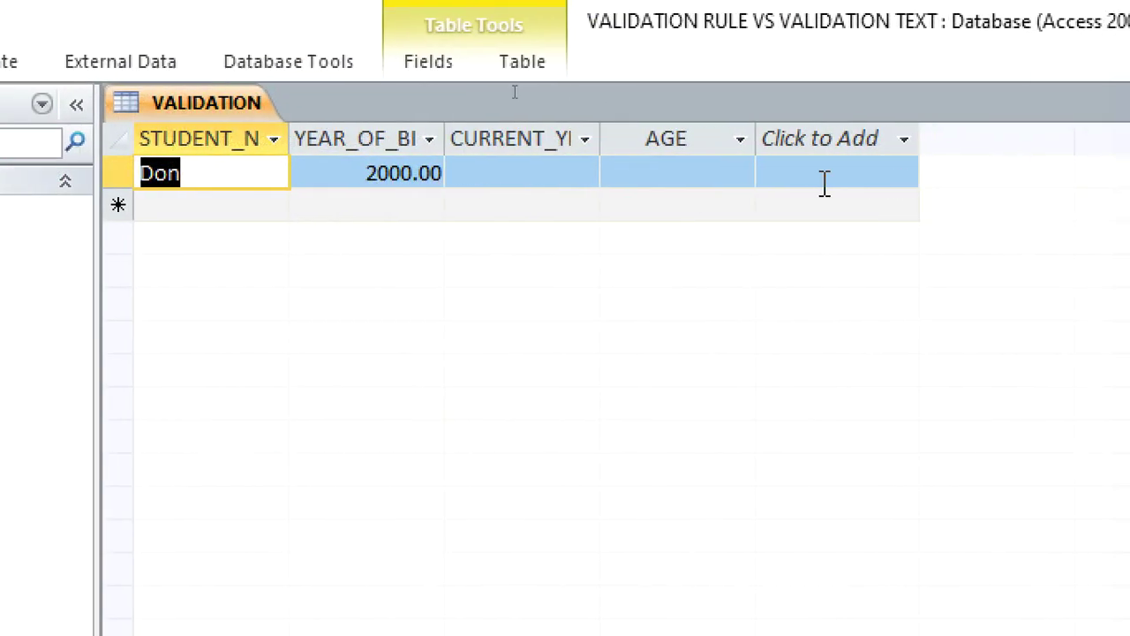
drag(606, 133, 770, 141)
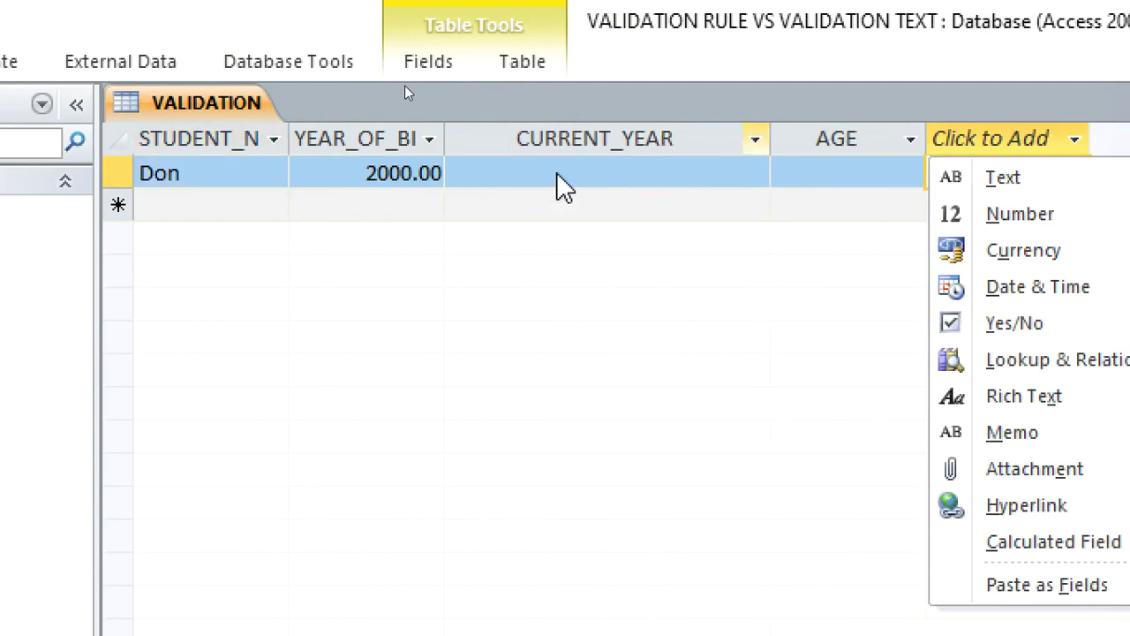
click(547, 170)
click(546, 169)
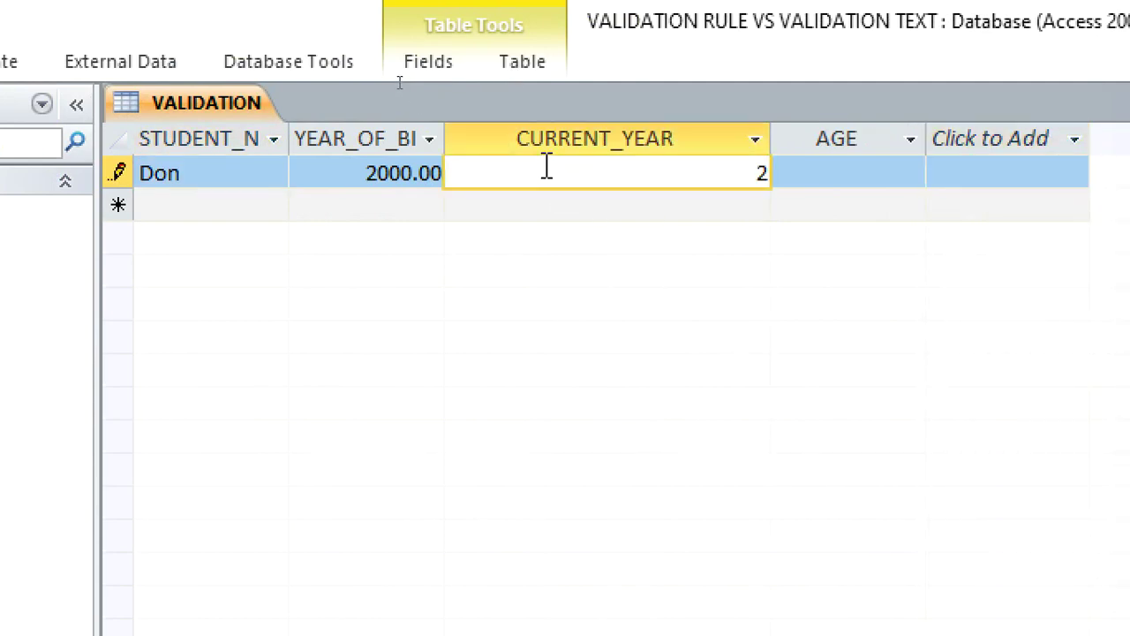
text(2023)
click(905, 172)
click(685, 210)
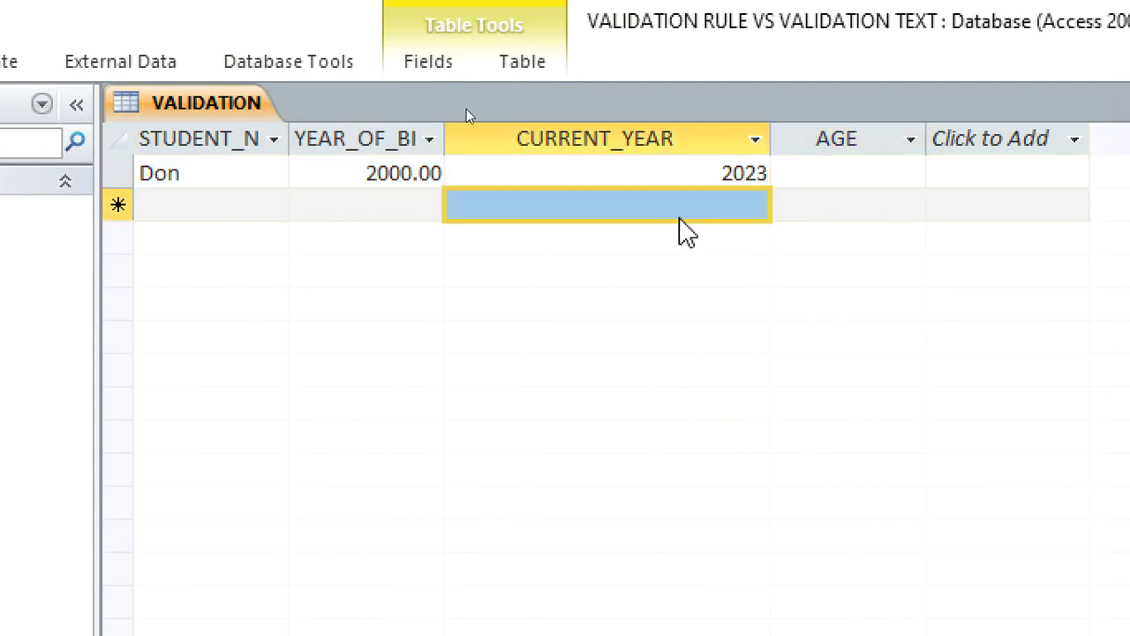
Step: Add a second student born 2003 and see current year 2024 rejected
click(252, 210)
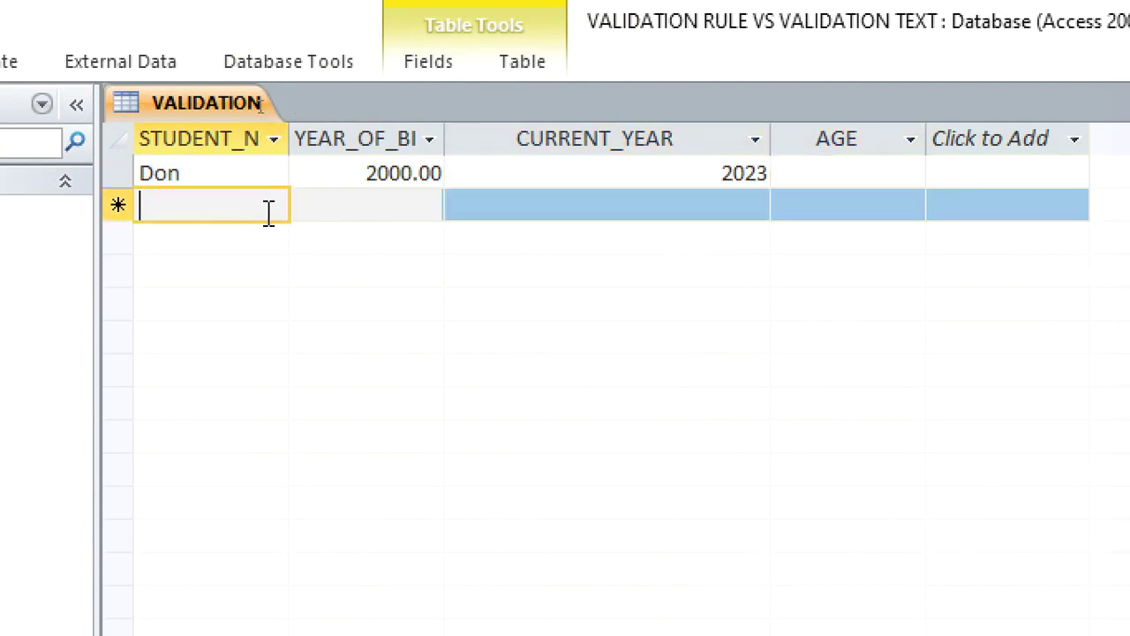
text(Benson)
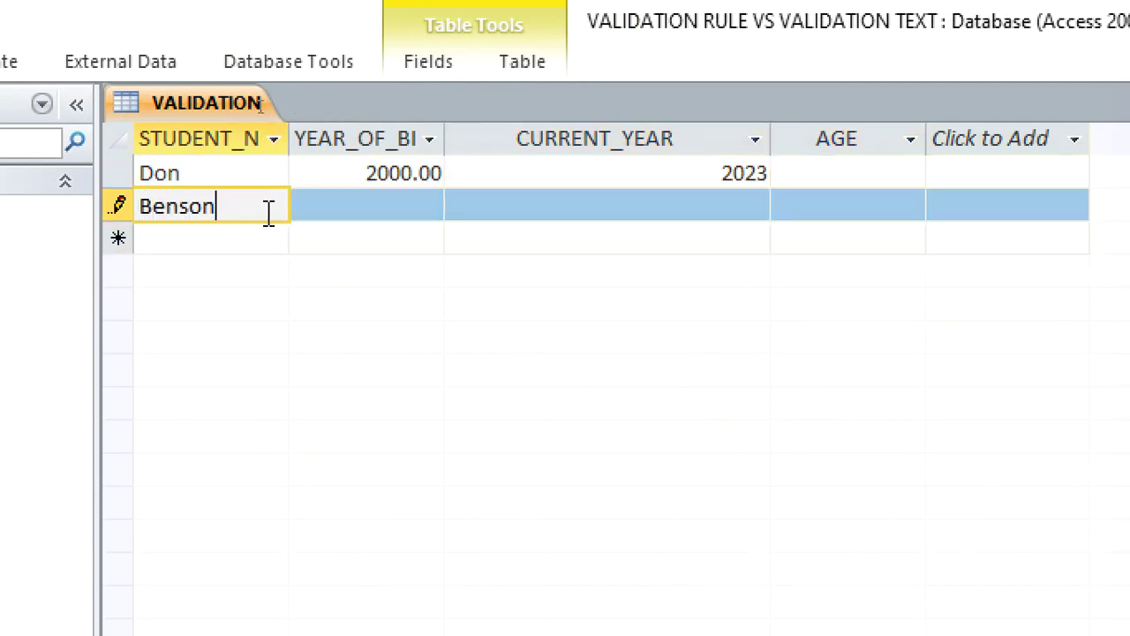
click(334, 212)
text(2003)
key(Tab)
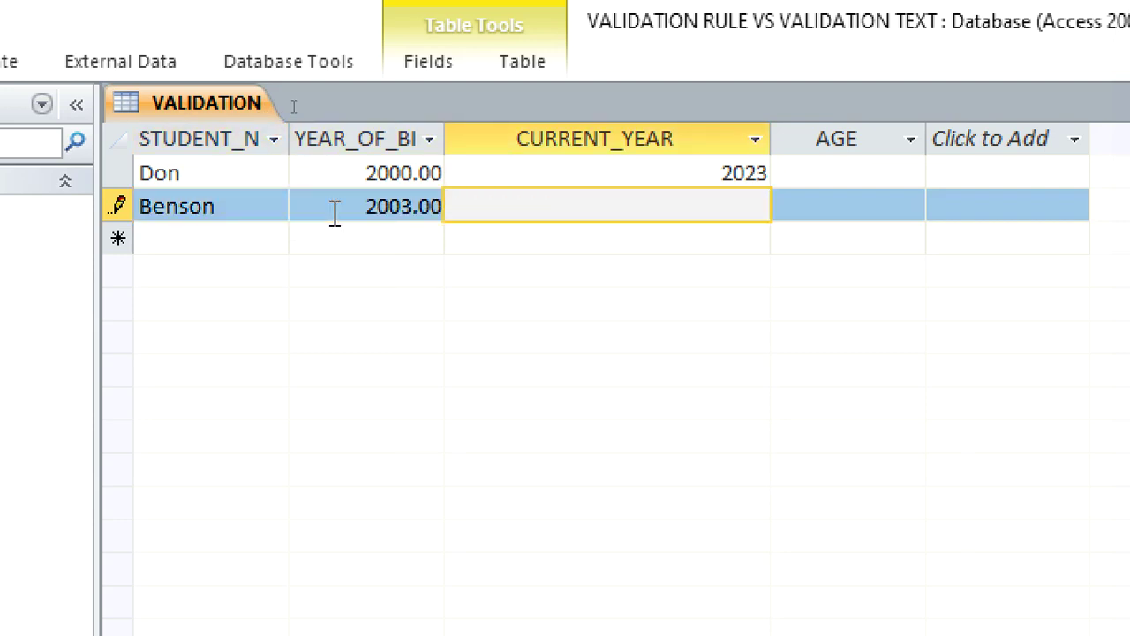
text(2024)
click(837, 218)
drag(875, 550, 698, 311)
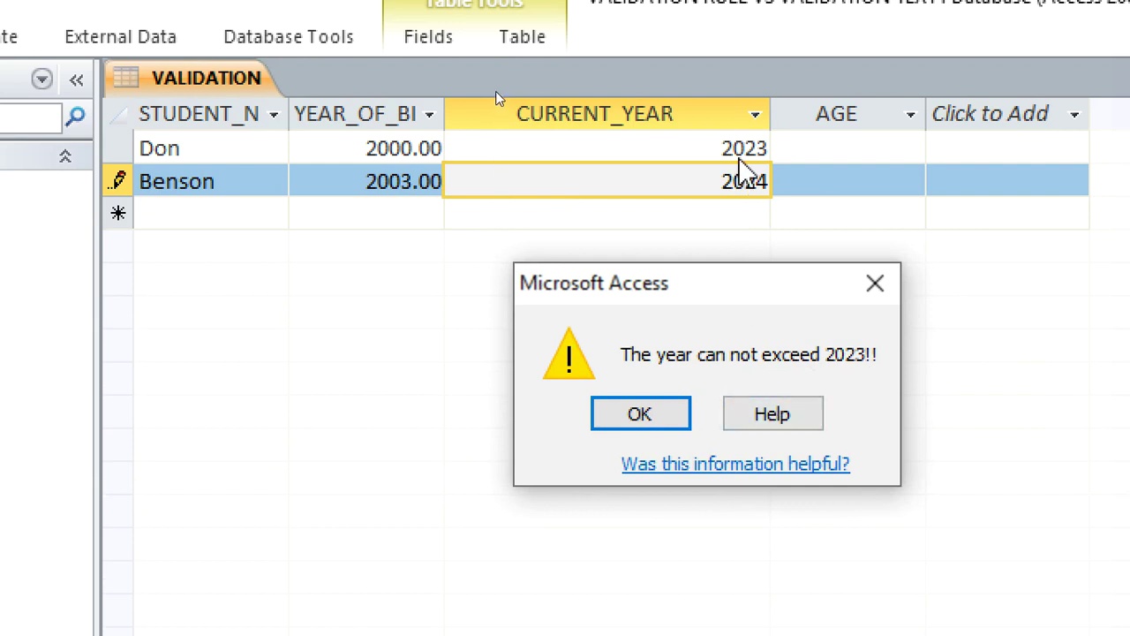
click(634, 414)
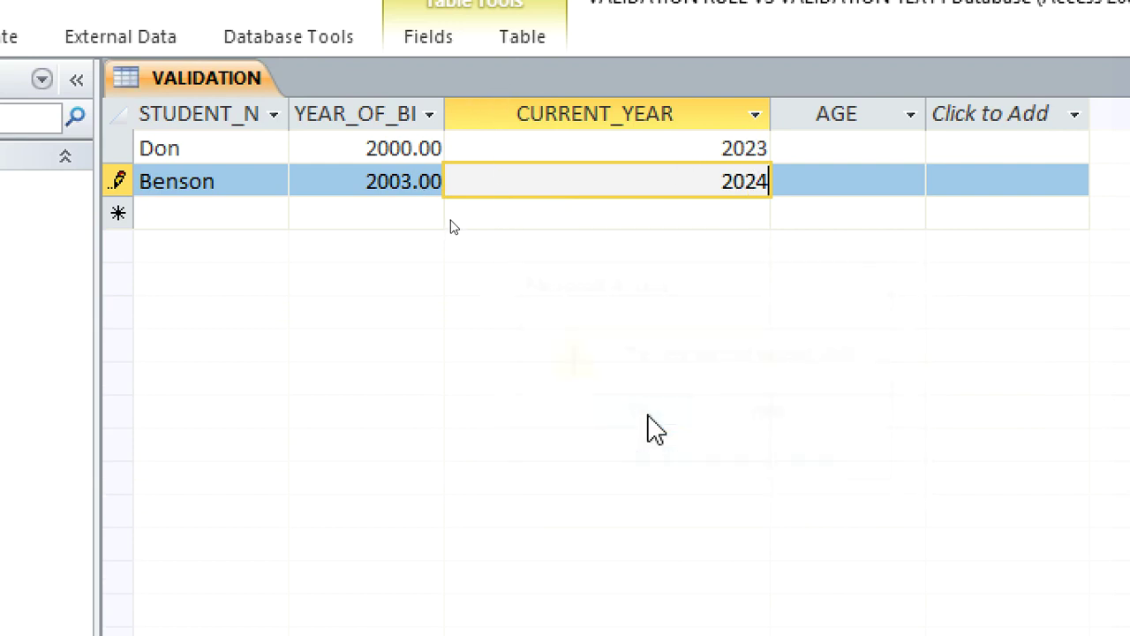
Step: Try 2022, which is also rejected, then enter 2023 and select the AGE column
key(BackSpace)
text(2)
click(559, 208)
drag(872, 544, 690, 321)
click(581, 413)
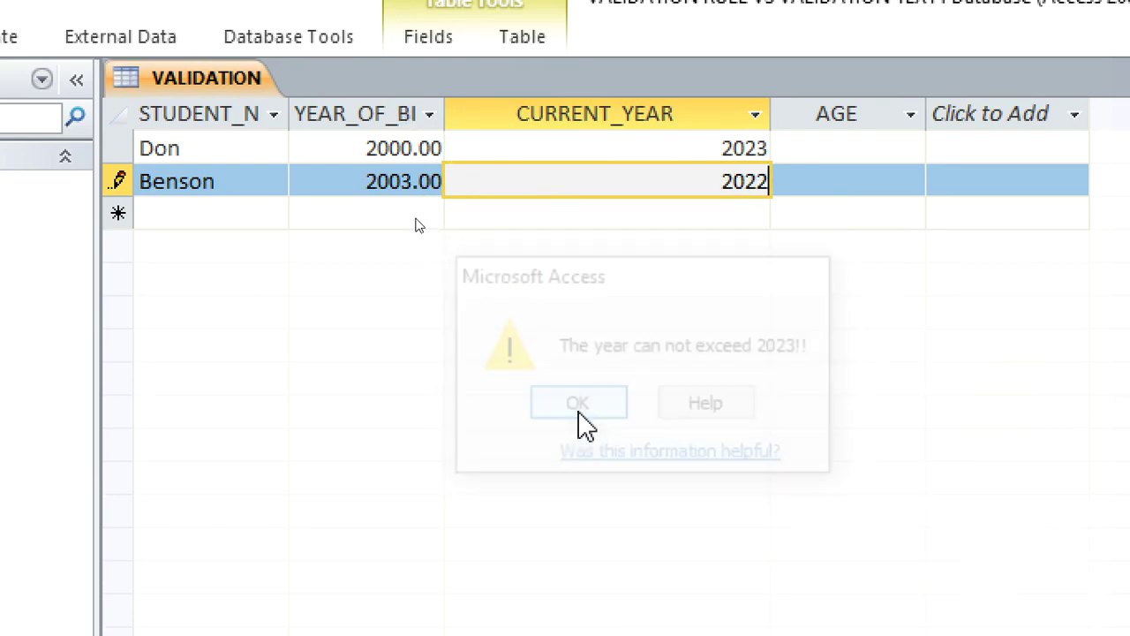
key(BackSpace)
text(3)
click(858, 174)
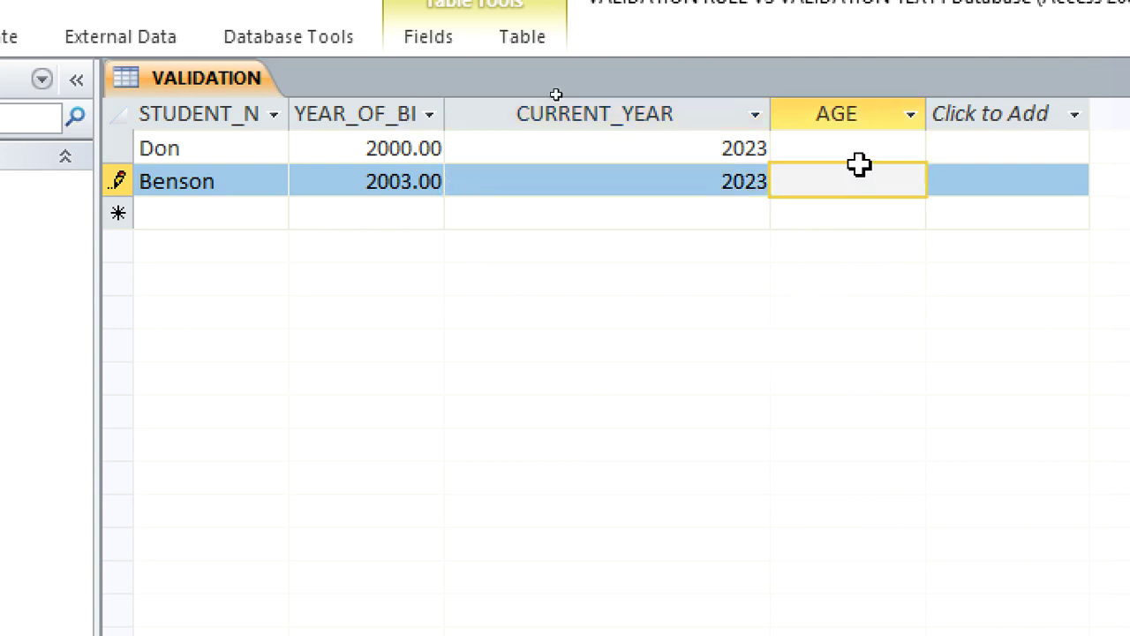
click(838, 103)
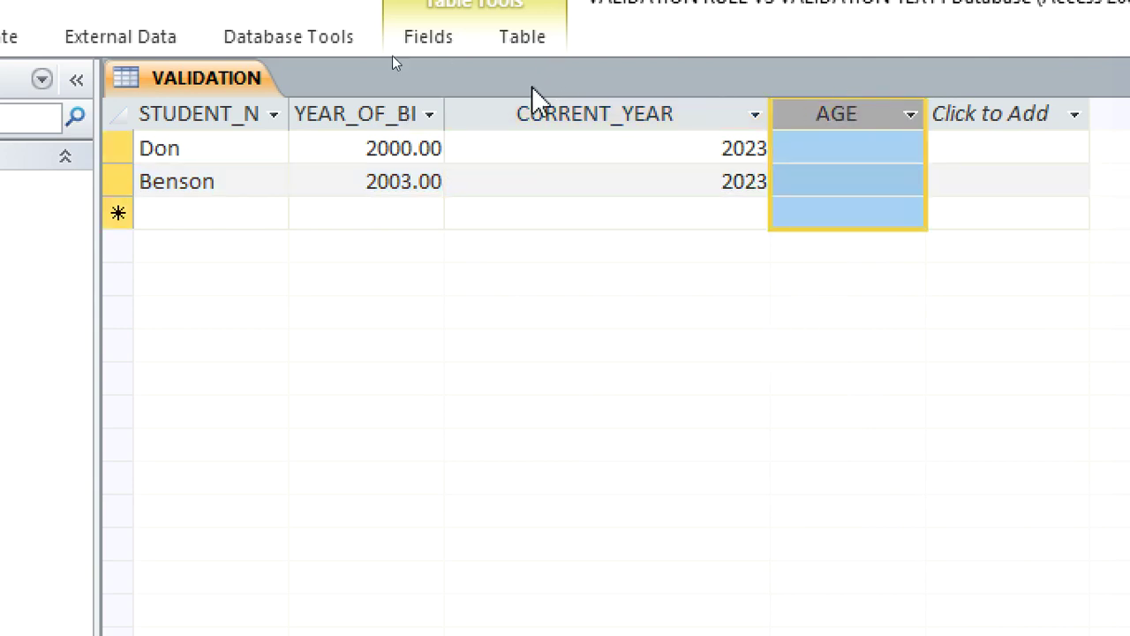
Step: In Design View of the VALIDATION table, permanently delete the old AGE field
right_click(191, 76)
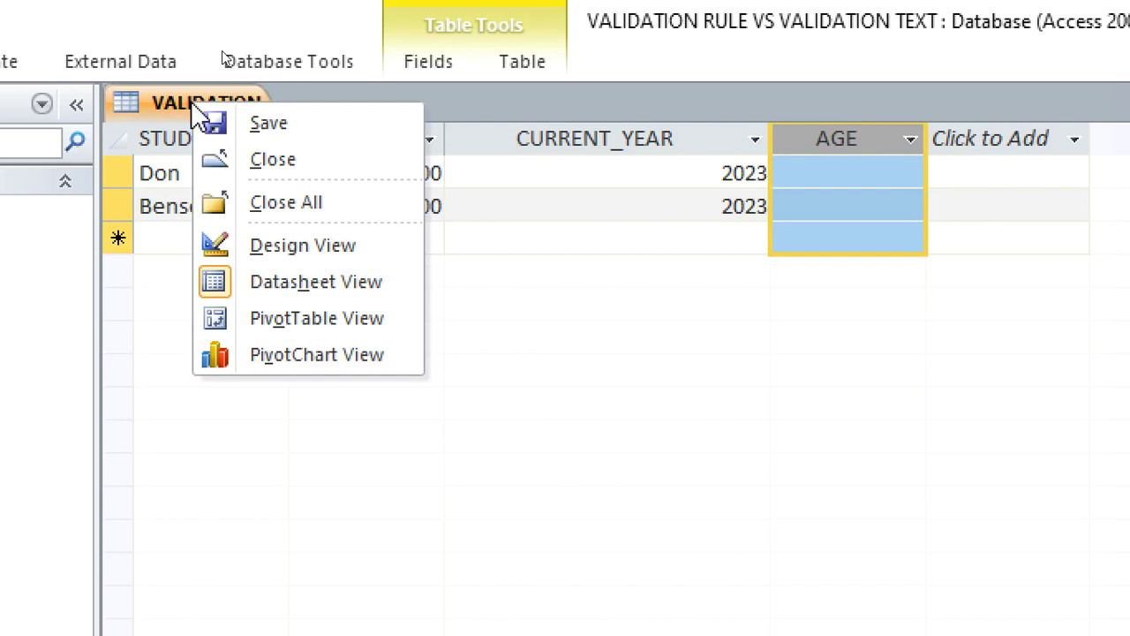
click(310, 247)
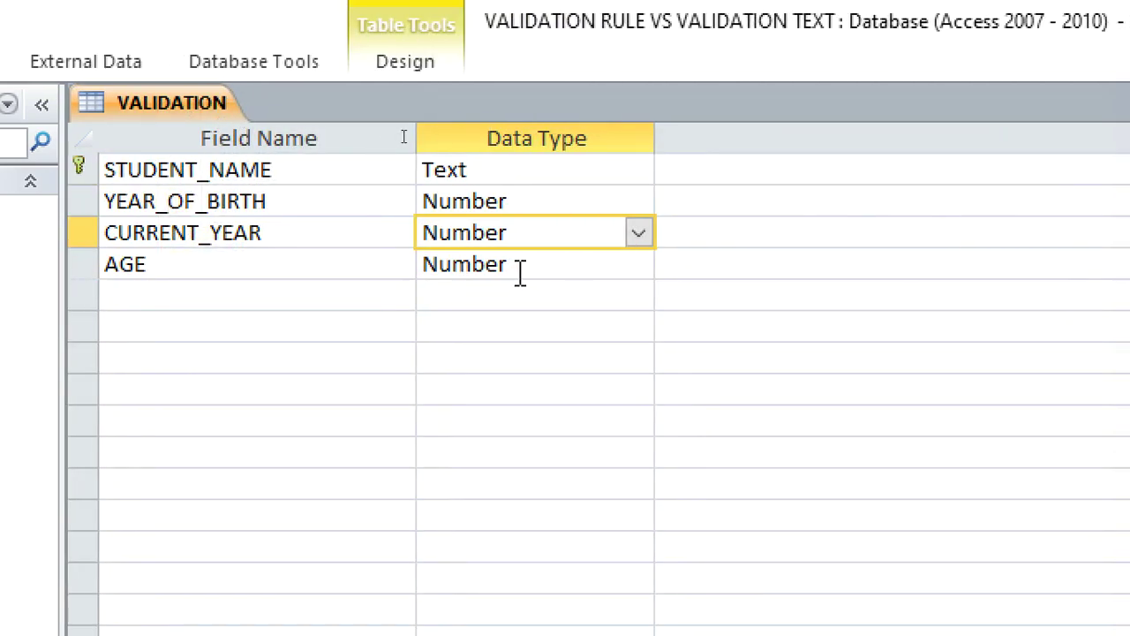
click(84, 265)
key(Delete)
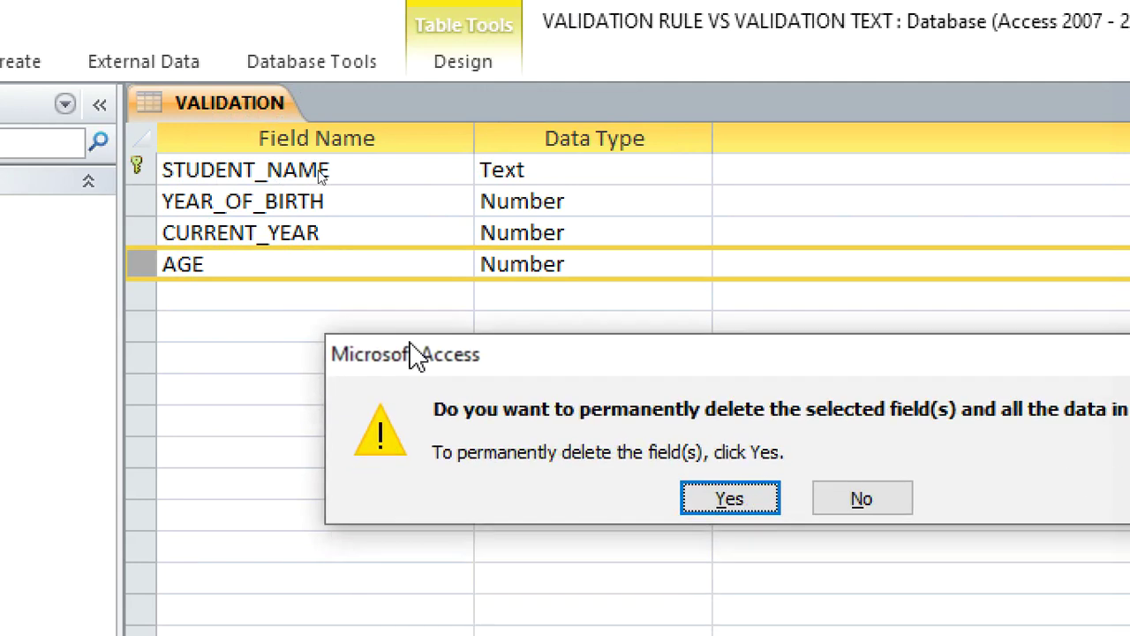
click(716, 500)
Step: Add a new field named 'age' with the Calculated data type
text(age)
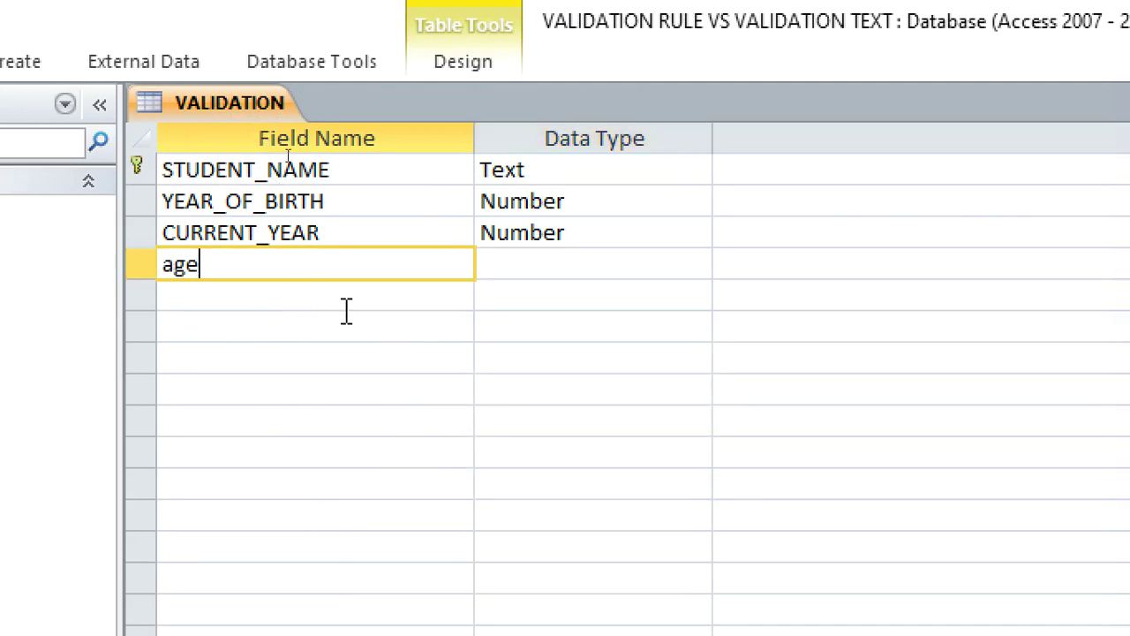
click(525, 263)
click(695, 265)
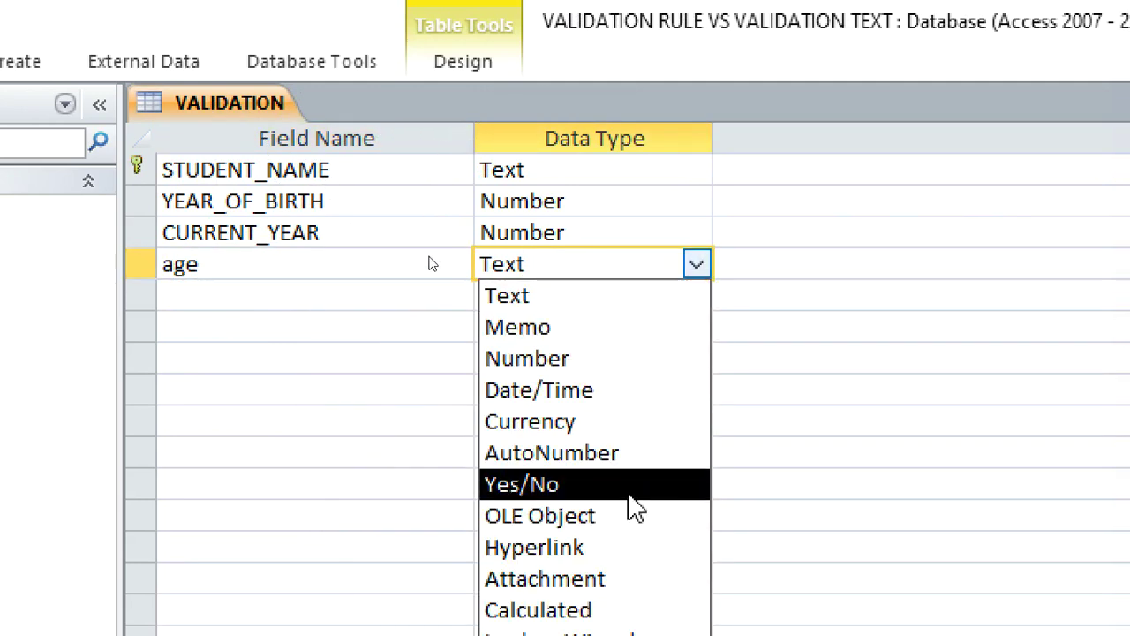
click(628, 608)
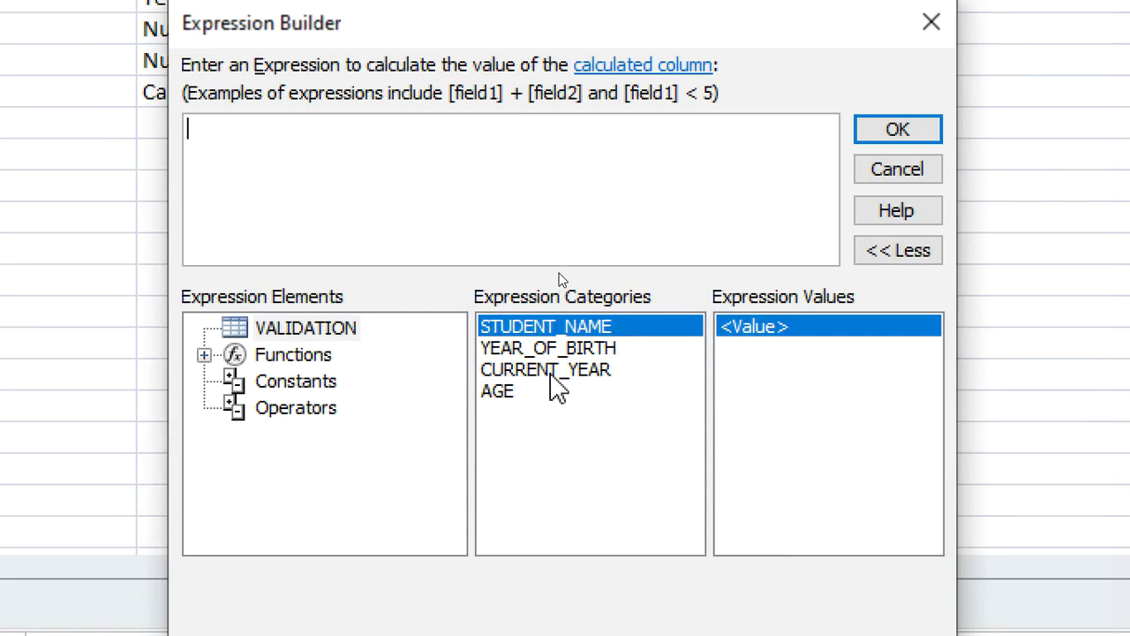
Step: Enter the expression [CURRENT_YEAR] - [YEAR_OF_BIRTH] in the Expression Builder and accept it
double_click(550, 371)
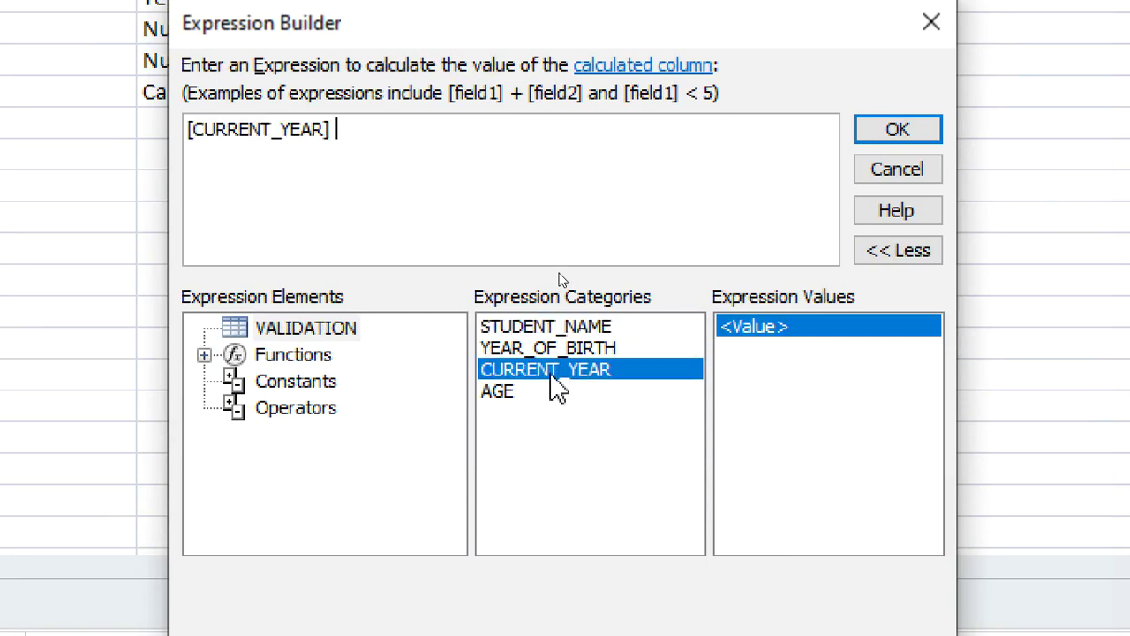
text(-)
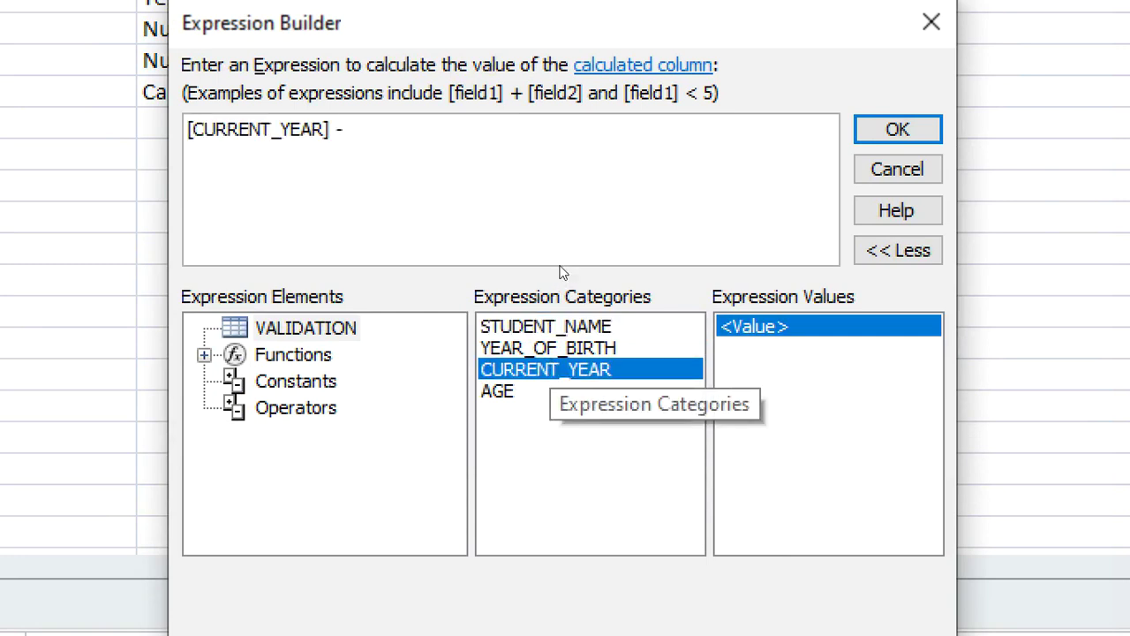
double_click(574, 348)
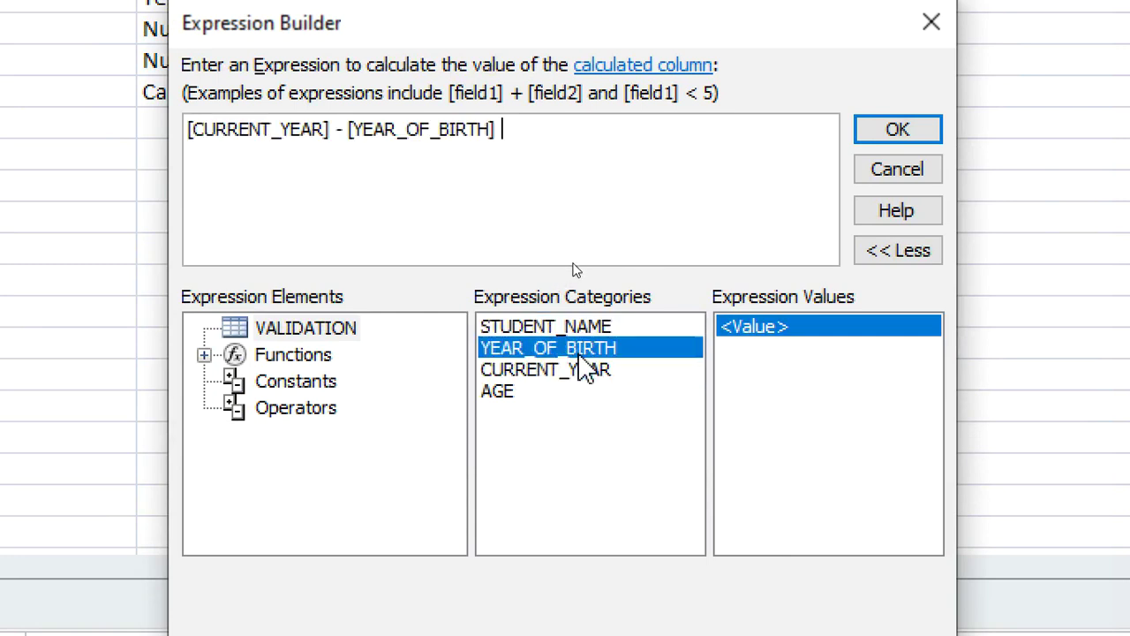
click(908, 135)
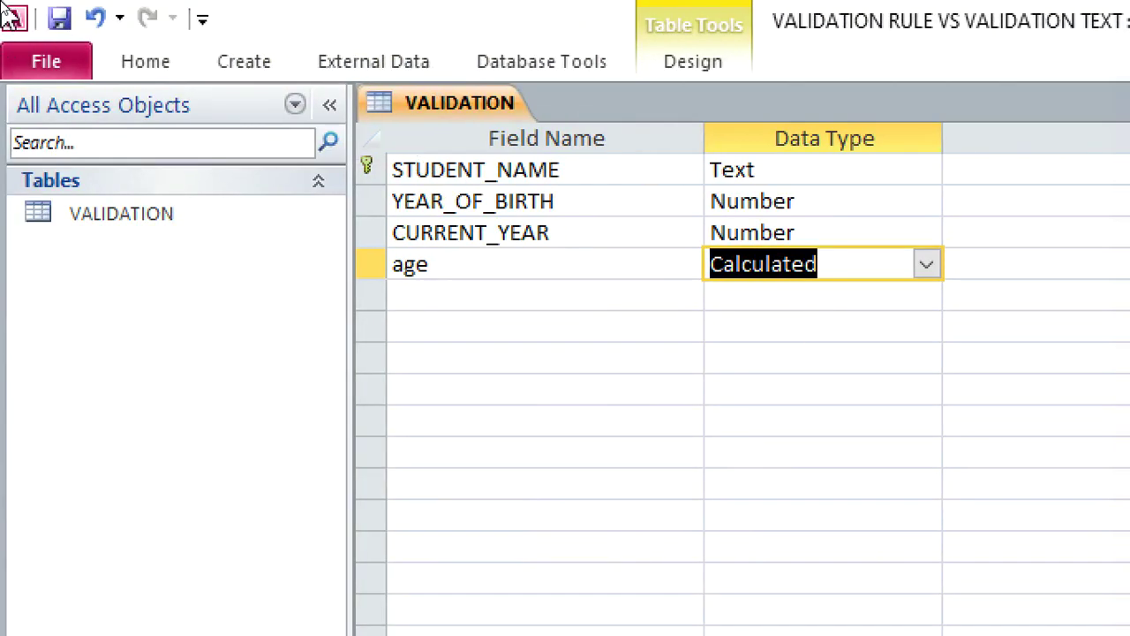
click(144, 69)
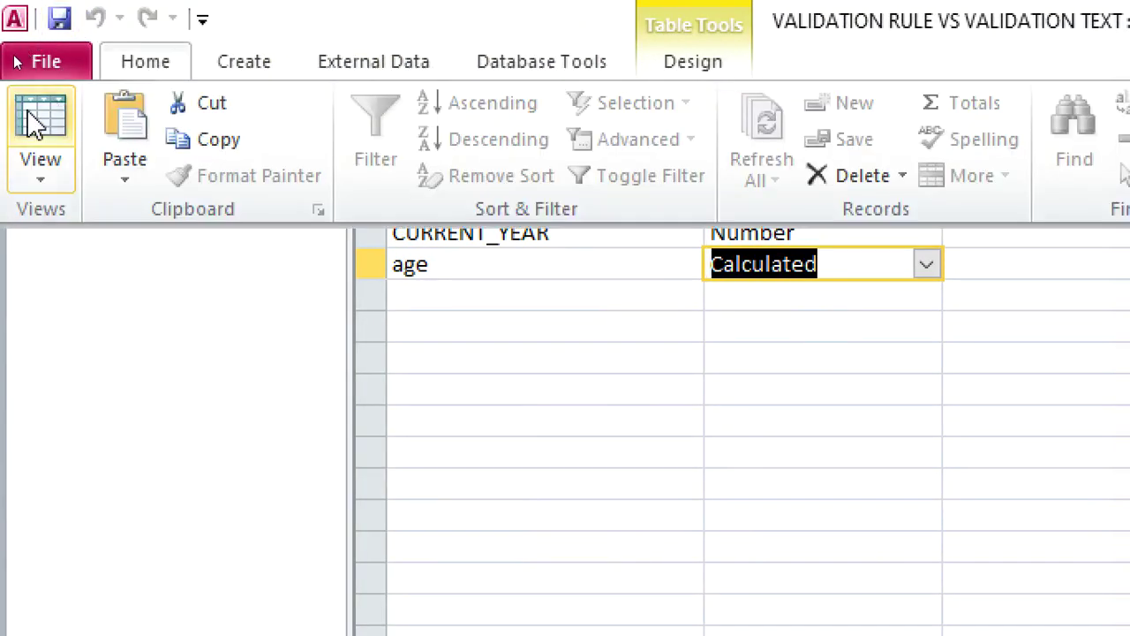
click(34, 123)
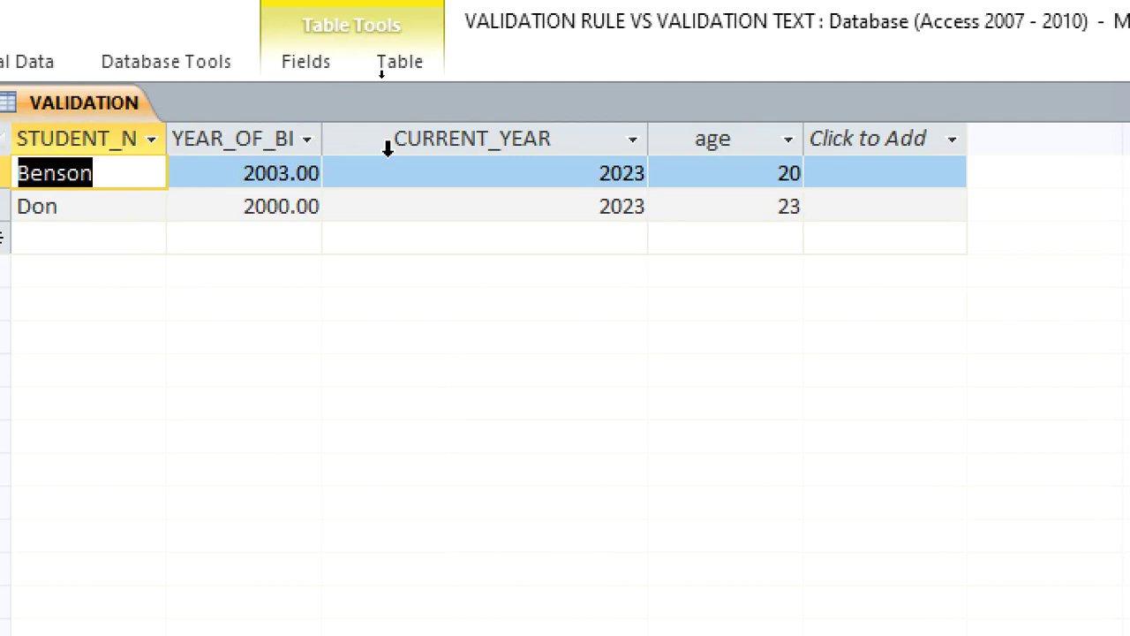
right_click(86, 108)
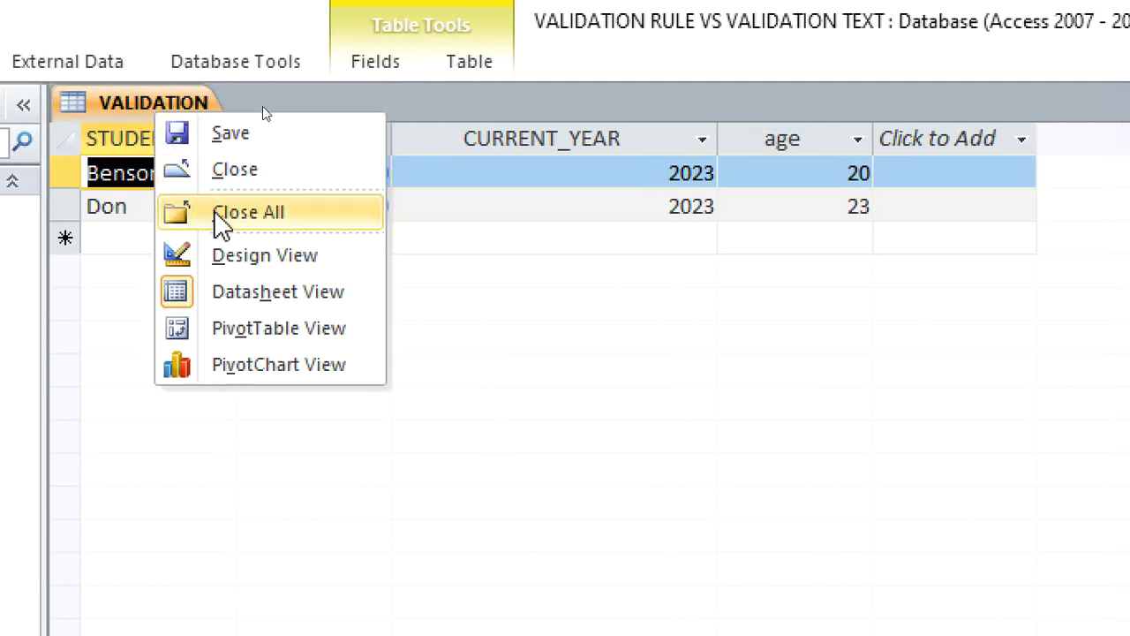
click(212, 255)
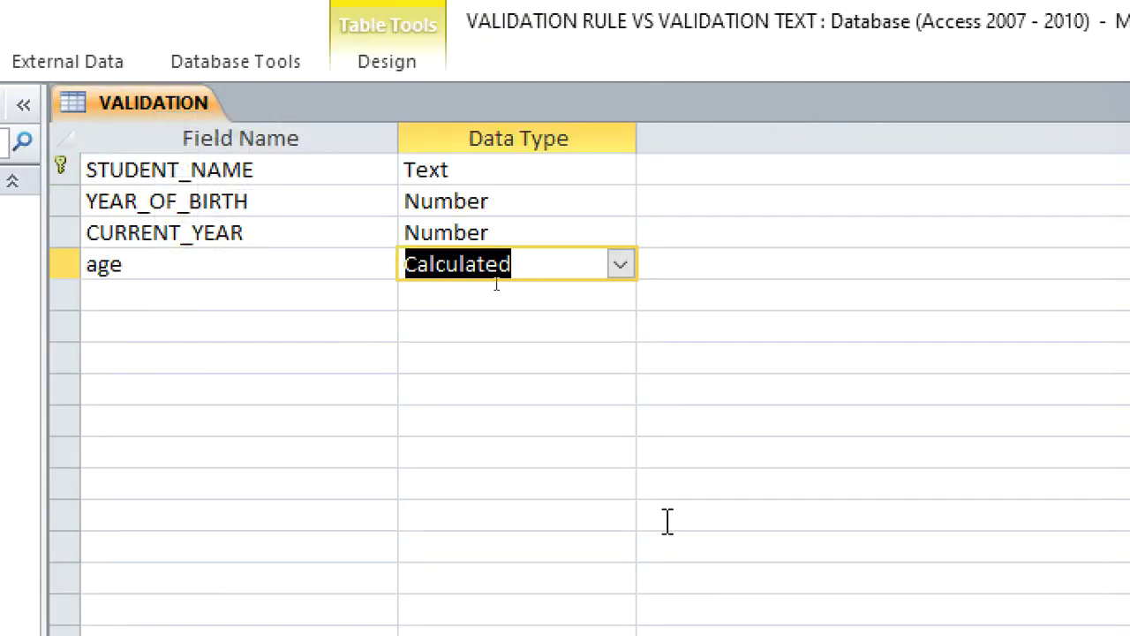